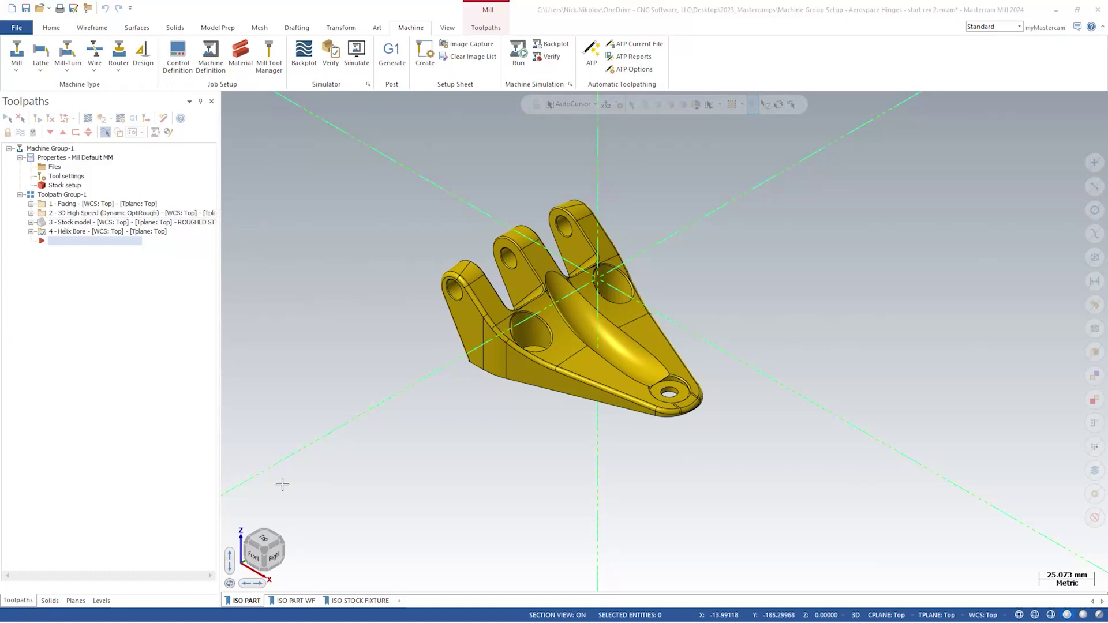
Fit the hinge part in isometric view and bring up the machine group's Stock Setup page
left_click(265, 549)
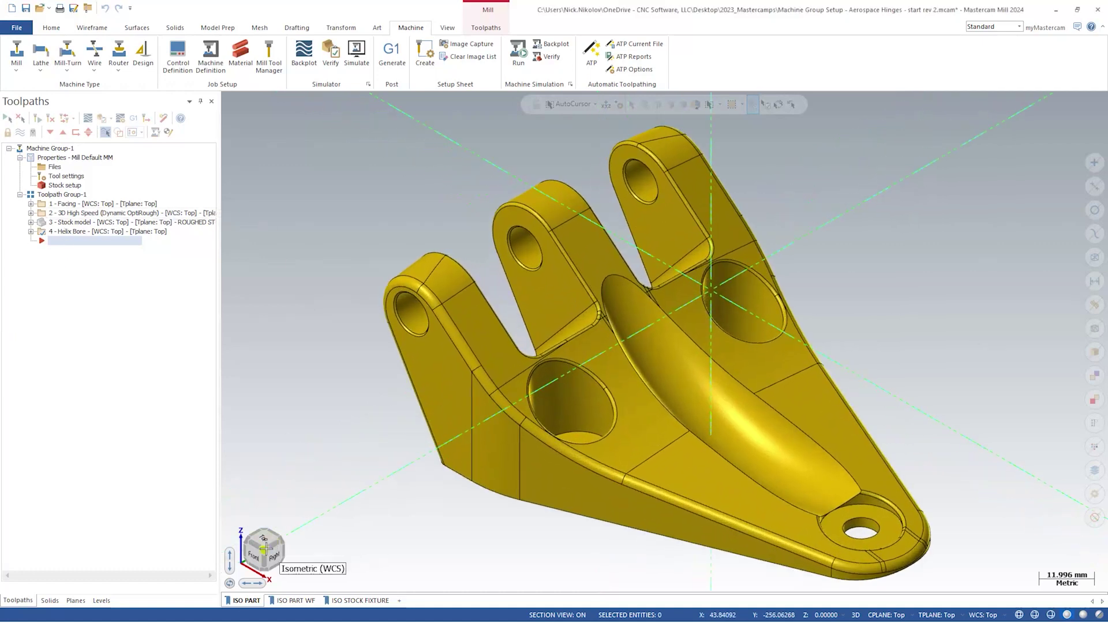
left_click(52, 185)
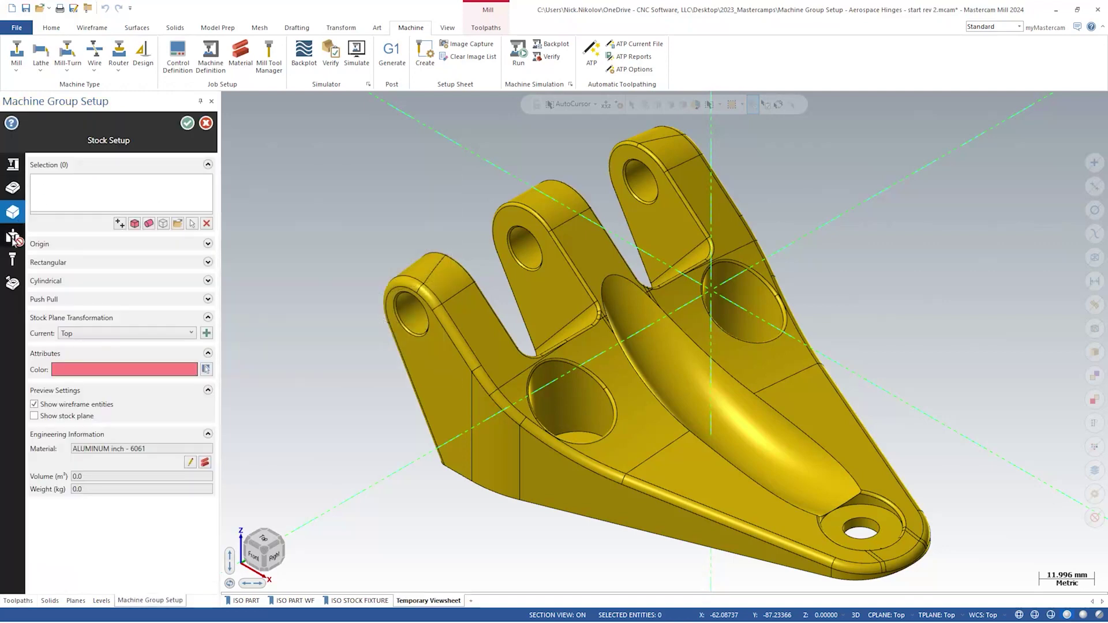
mouse_move(50, 243)
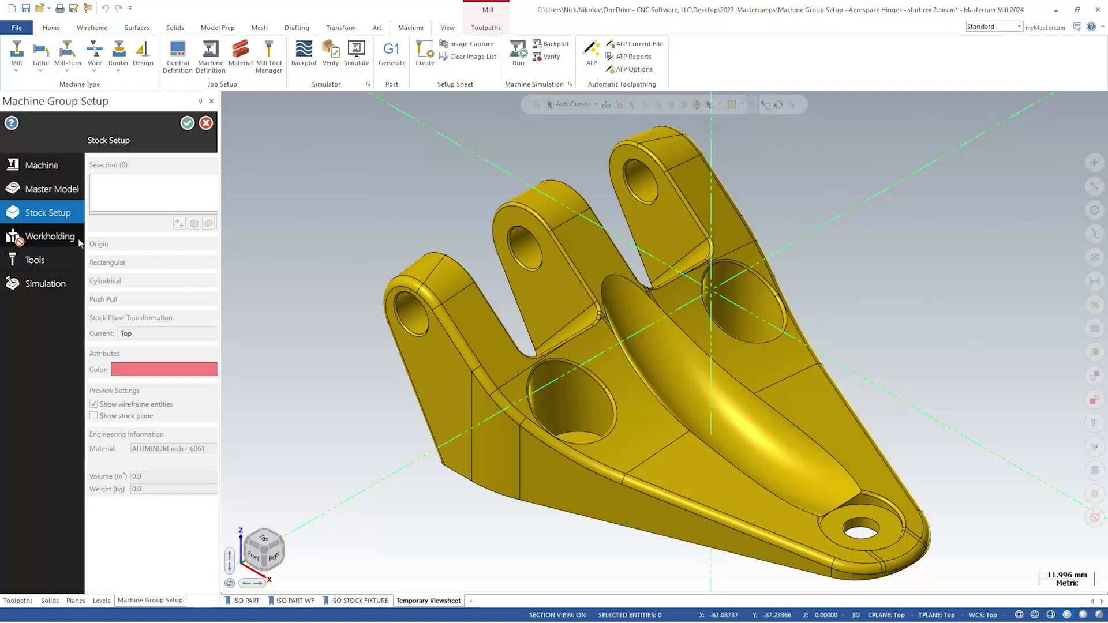
Add the hinge solid as the master model from a selection and check its computed volume
left_click(58, 191)
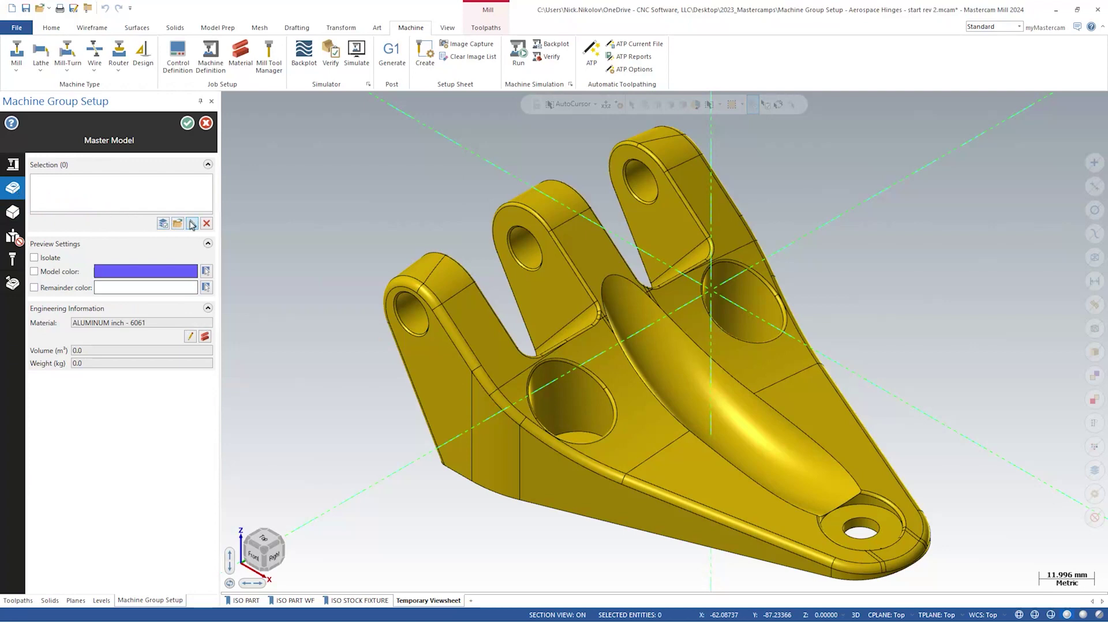
left_click(193, 225)
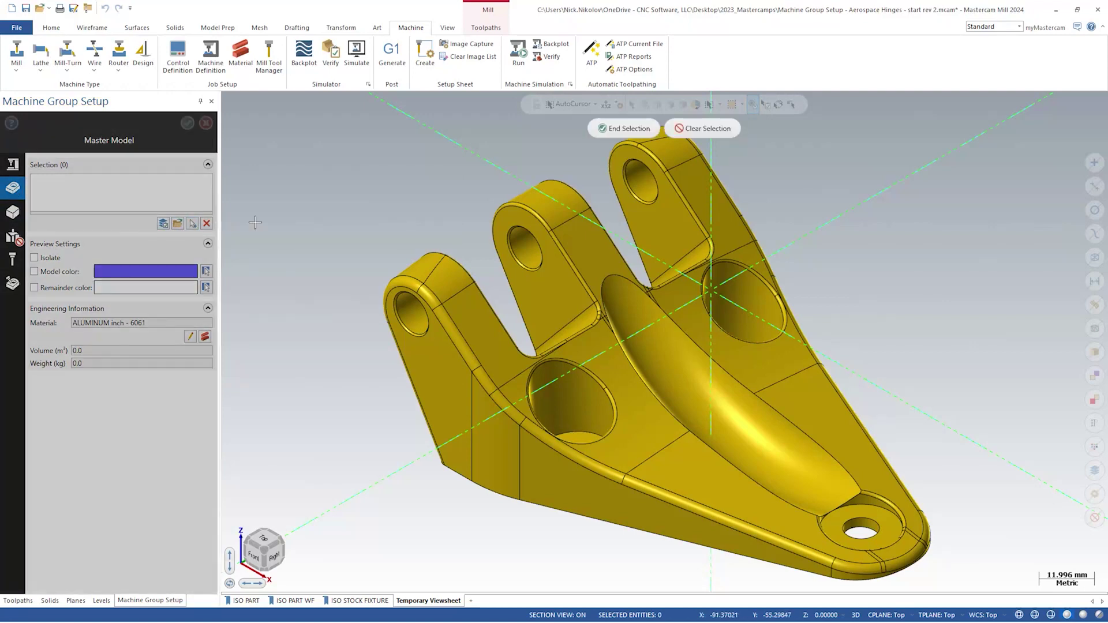
left_click(539, 223)
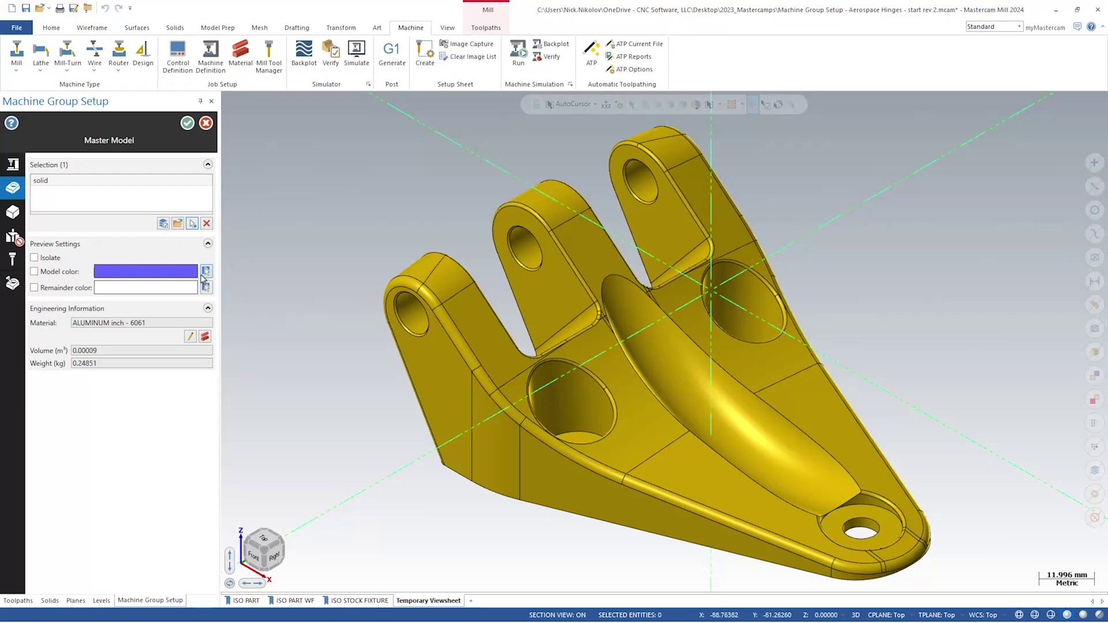
left_click_drag(125, 351, 68, 367)
mouse_move(16, 214)
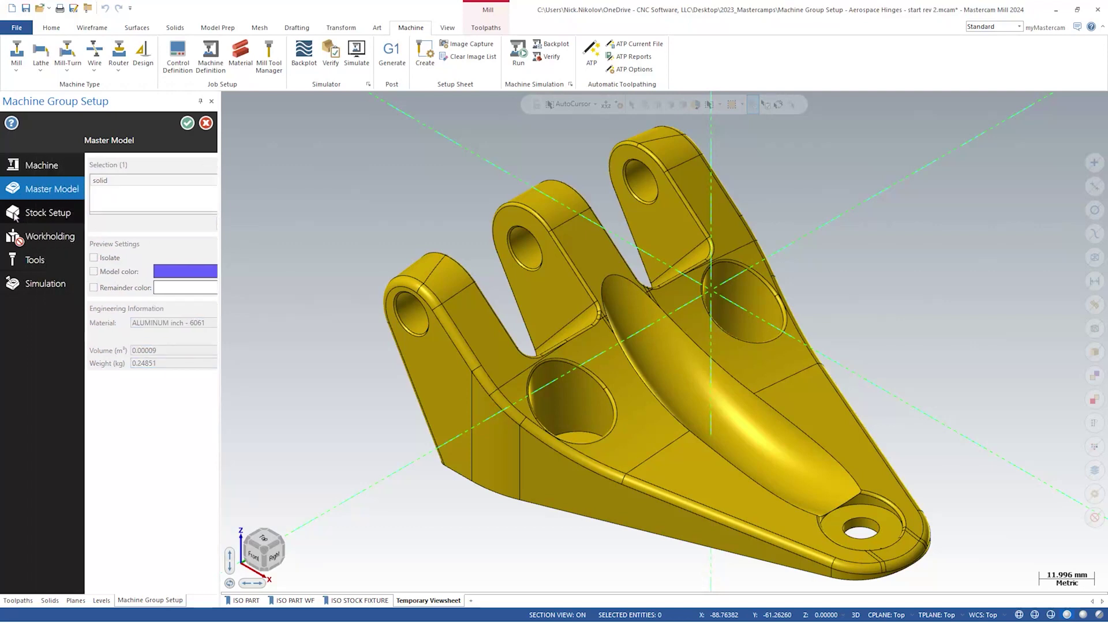
left_click(16, 214)
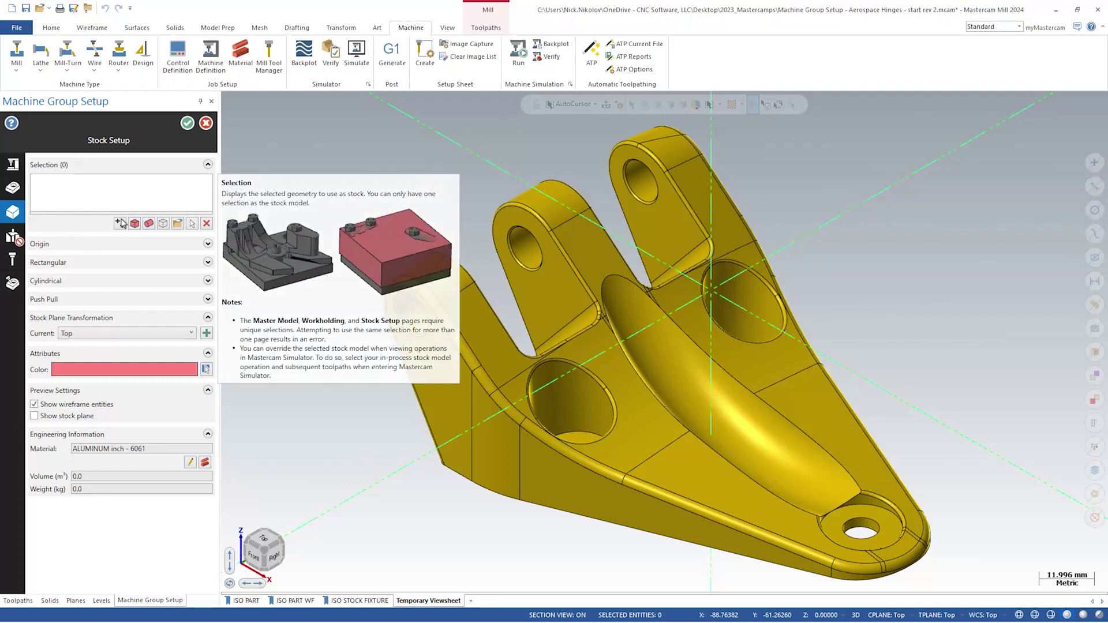
Create a 150 × 101.6 × 76.2 stock block from the wireframe box's opposite corners in ISO PART WF
left_click(120, 224)
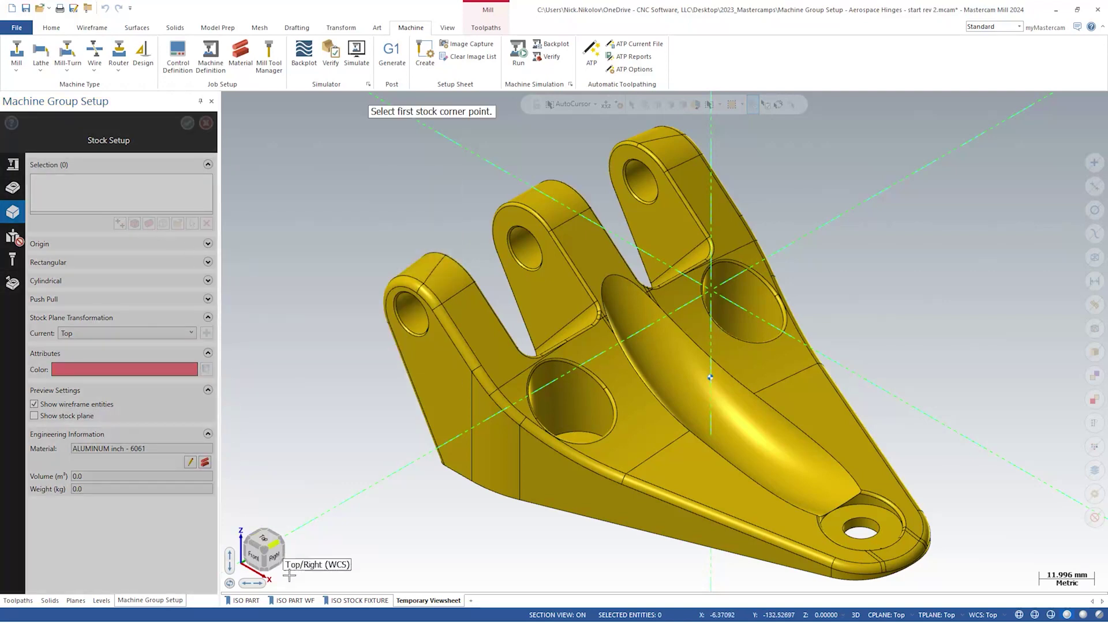
left_click(300, 602)
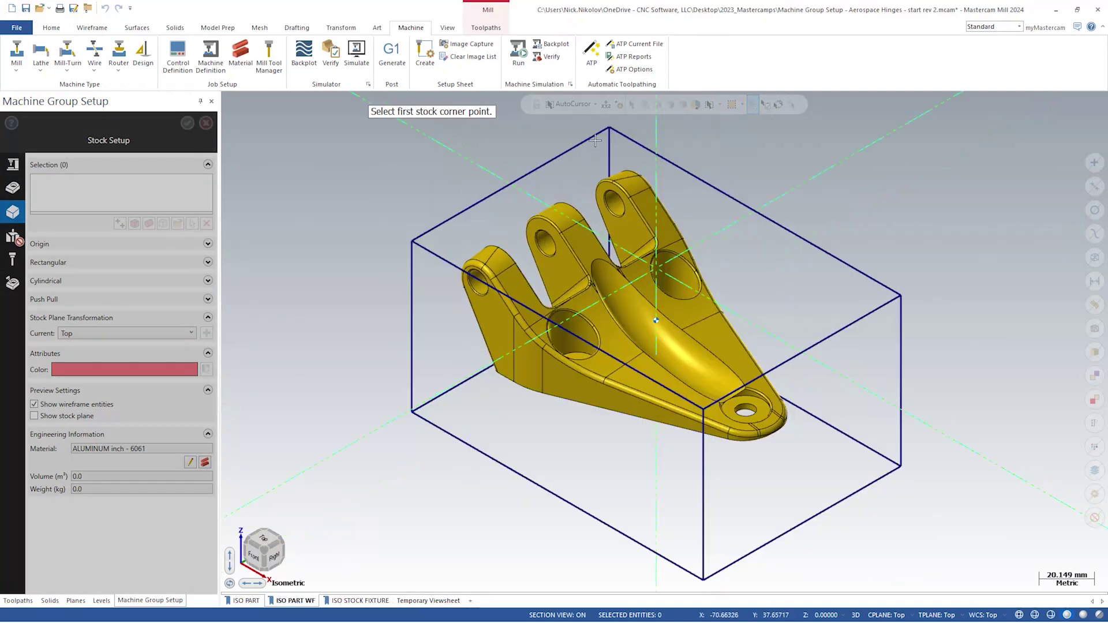
left_click(610, 129)
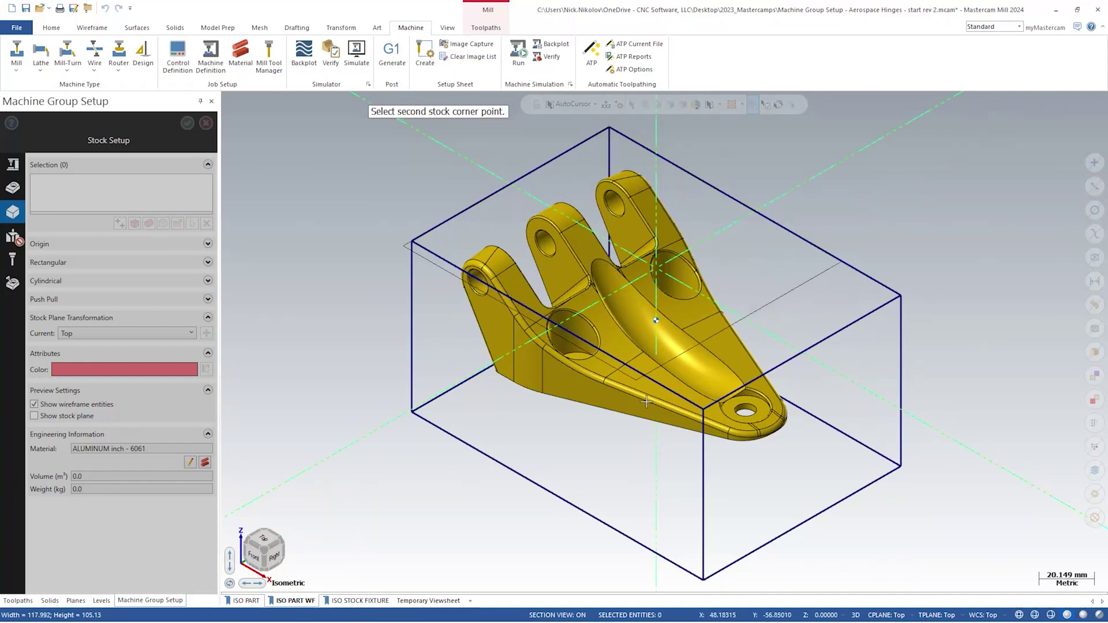
left_click(704, 578)
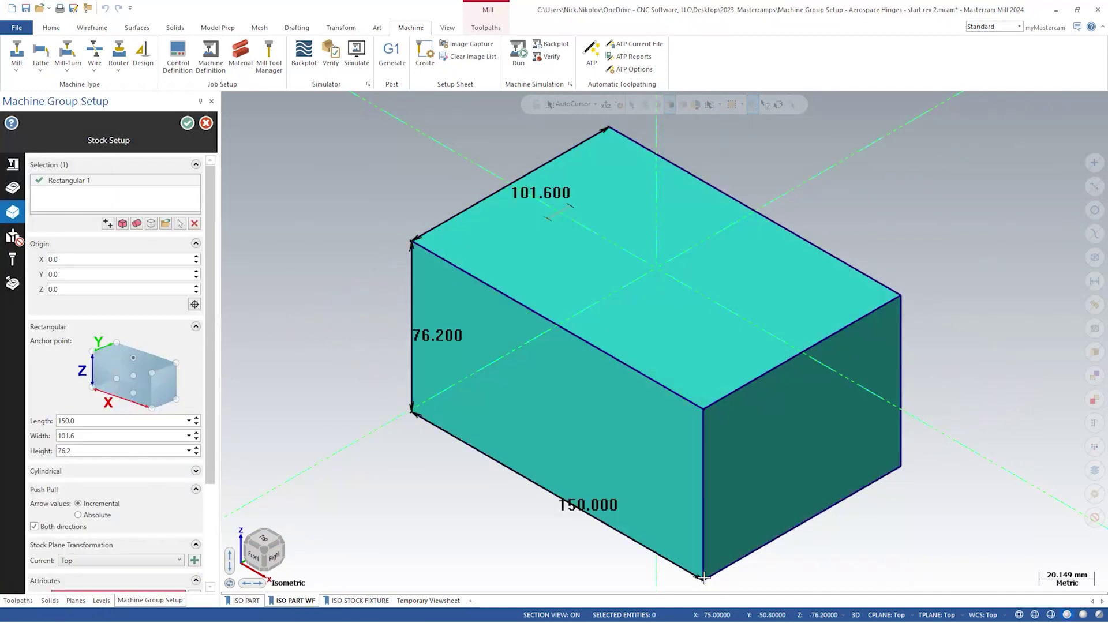
right_click(152, 184)
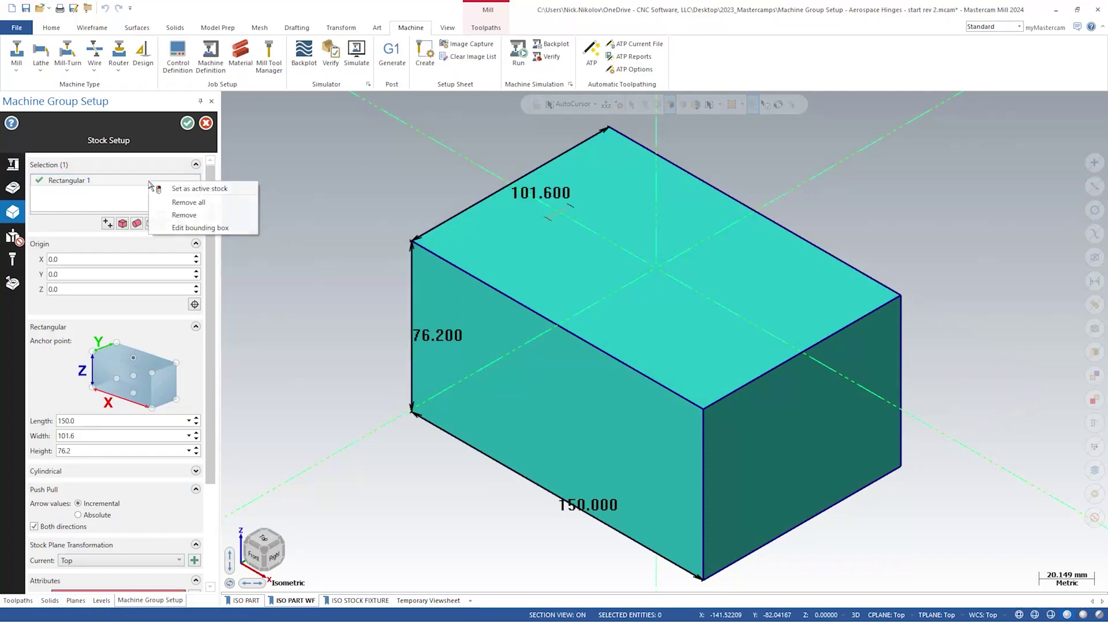
Remove Rectangular 1 and recreate it fitted to the hinge at 121.944 × 82.5 × 46.024, trying anchor points
left_click(164, 216)
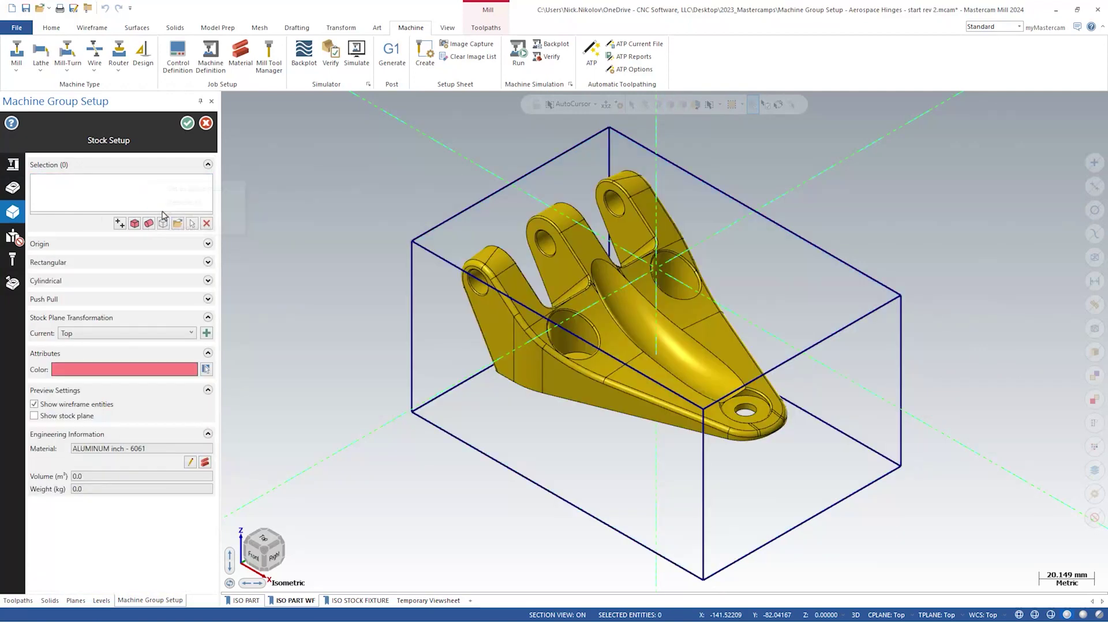
left_click(135, 225)
left_click(583, 267)
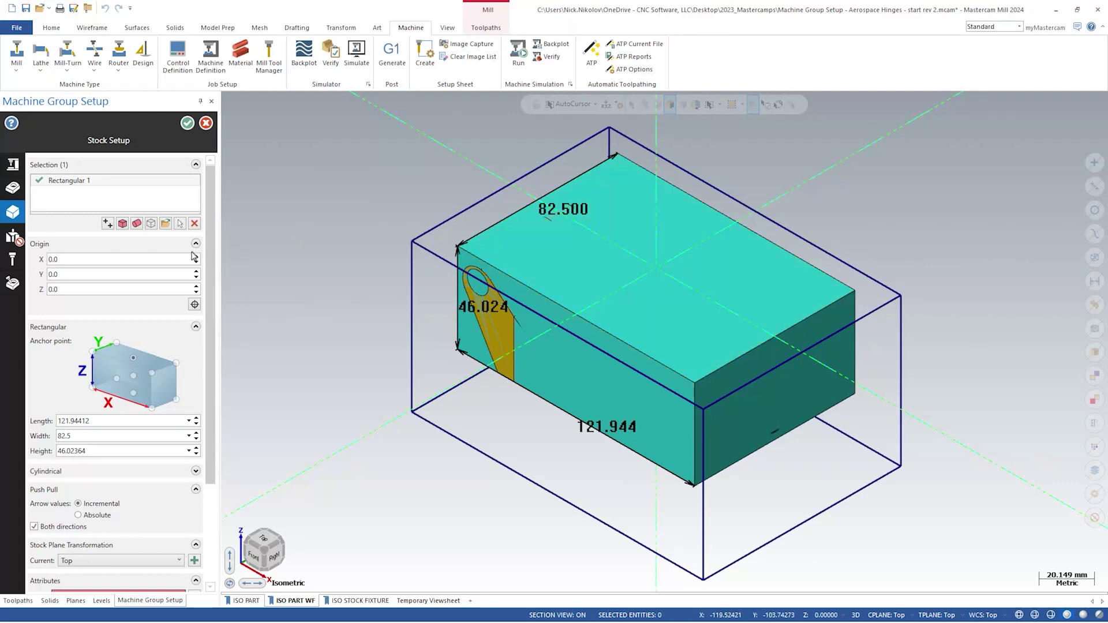
left_click(133, 379)
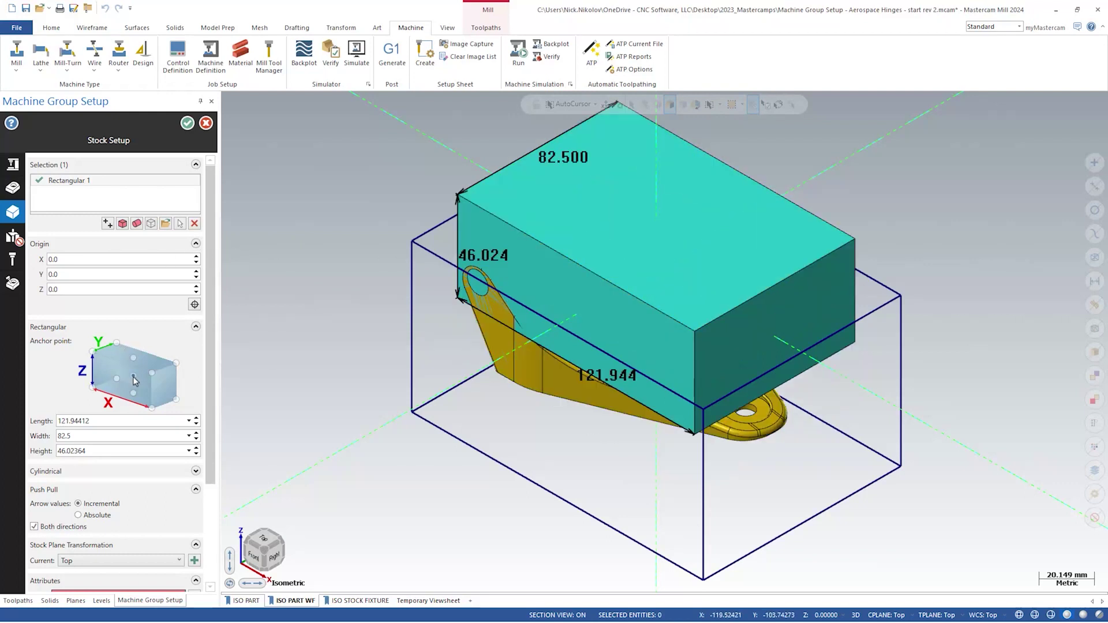
left_click(134, 395)
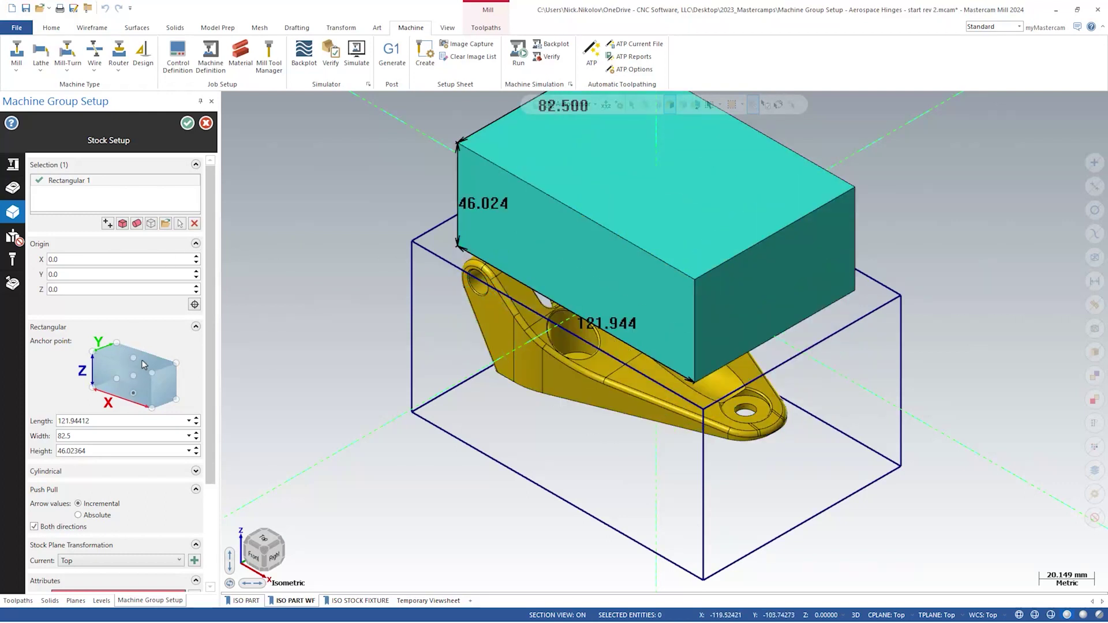
left_click(133, 359)
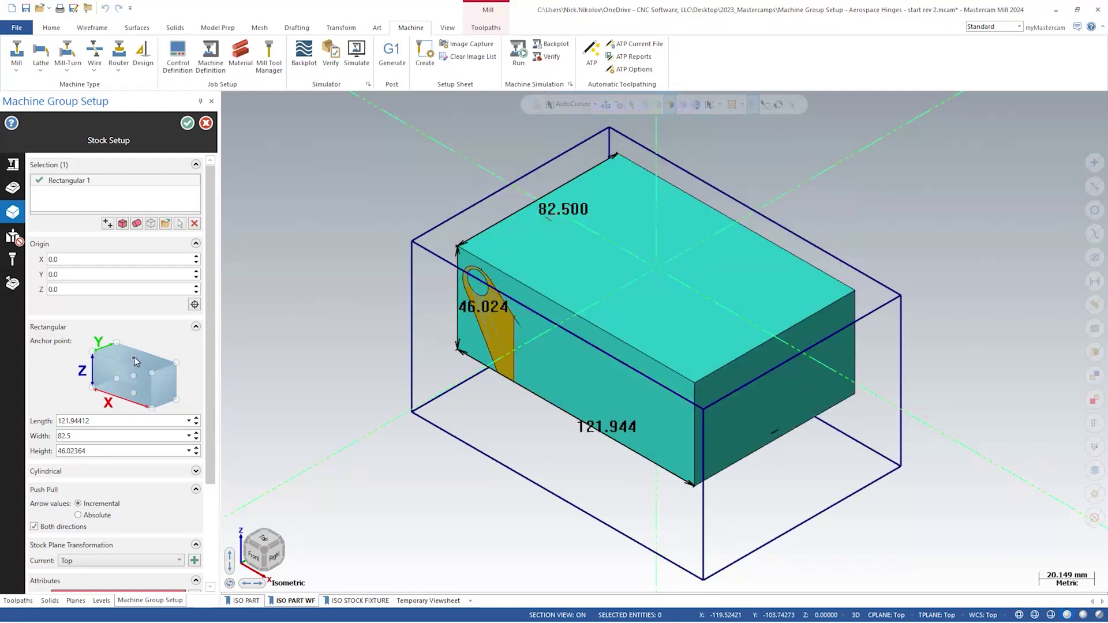
Enter stock Length 150, Width 100 and Height 75 in the Rectangular group
double_click(101, 421)
type("150")
double_click(84, 437)
type("100")
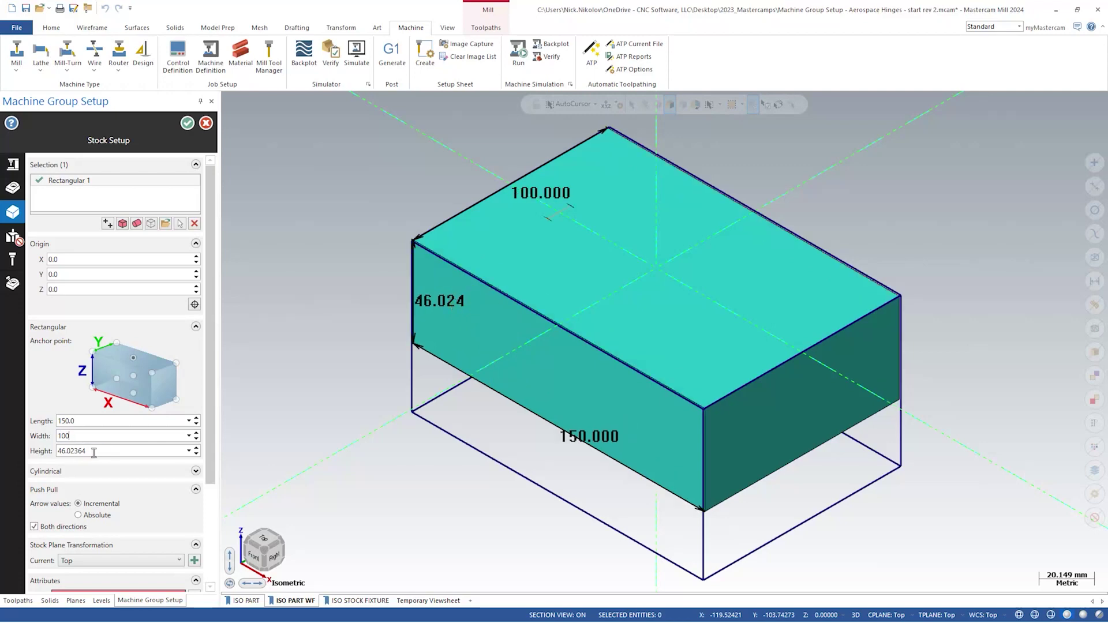
double_click(93, 451)
type("75")
double_click(93, 439)
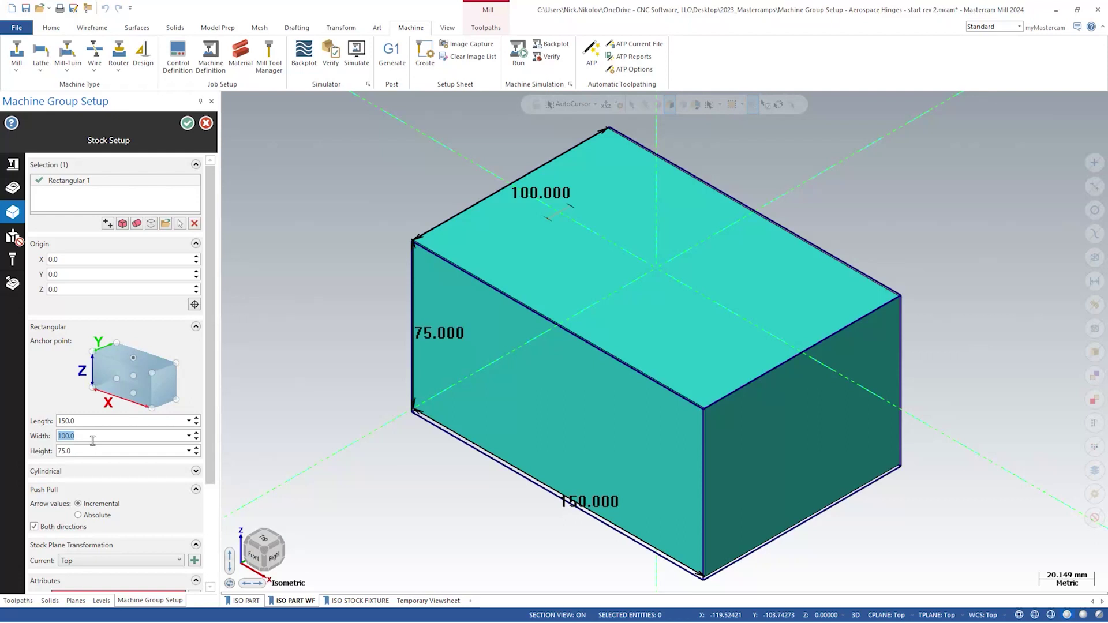
Remove the resized stock and recreate the rectangular stock fitted around the hinge
right_click(94, 183)
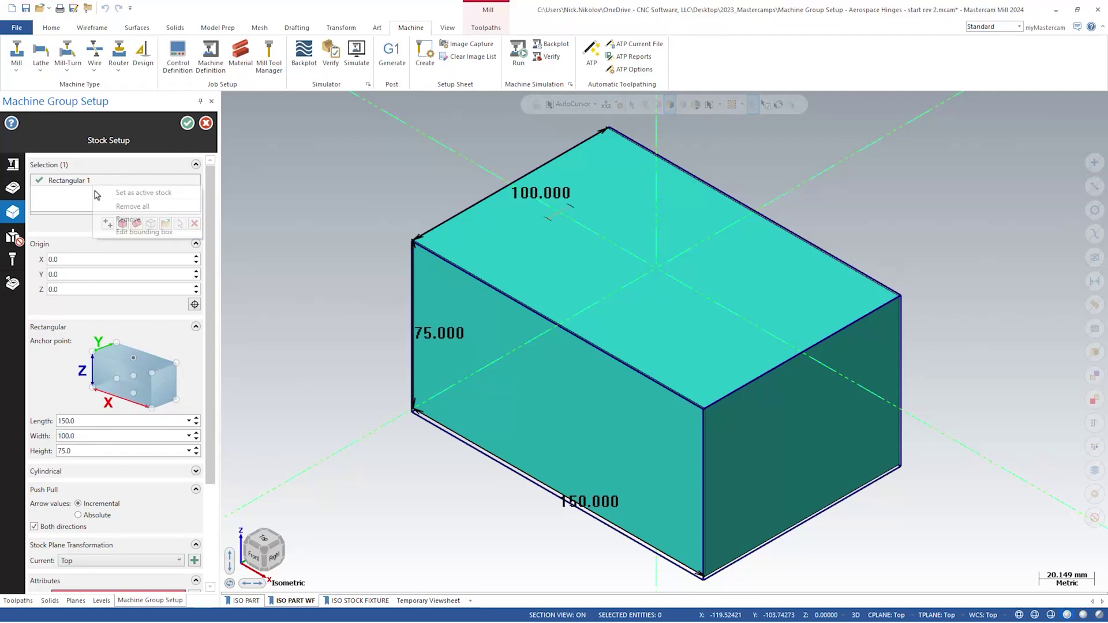
left_click(109, 219)
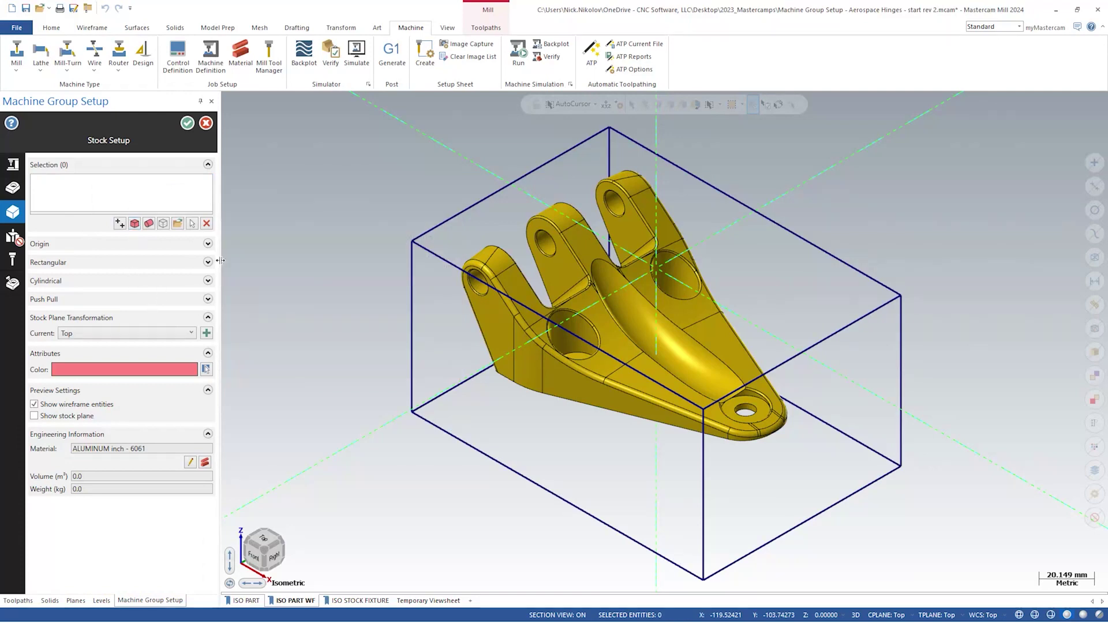
left_click(134, 225)
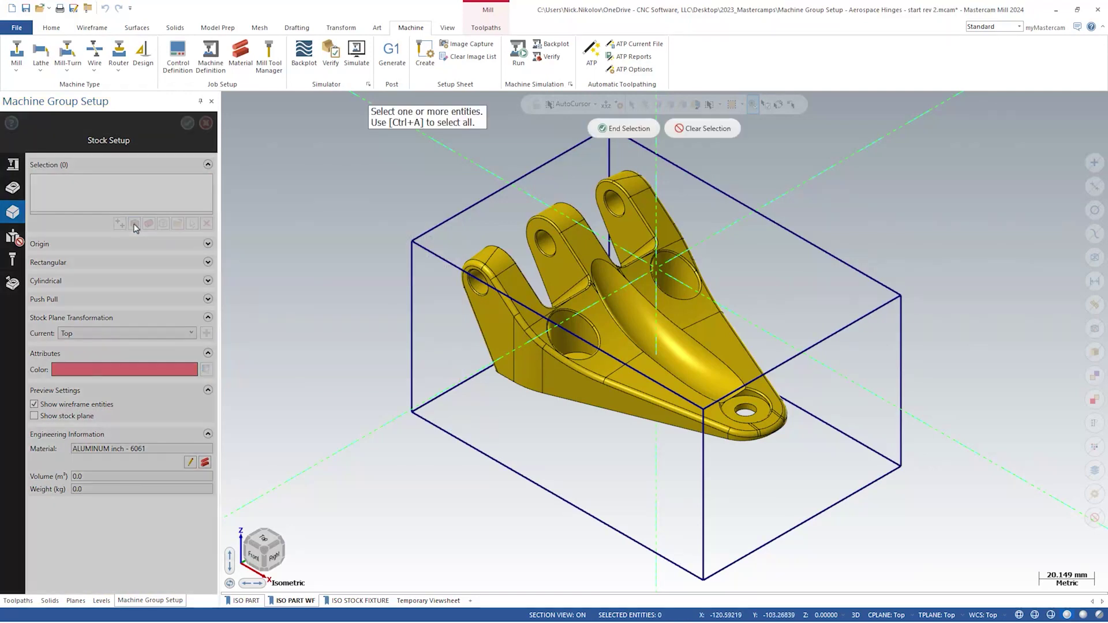
left_click(575, 252)
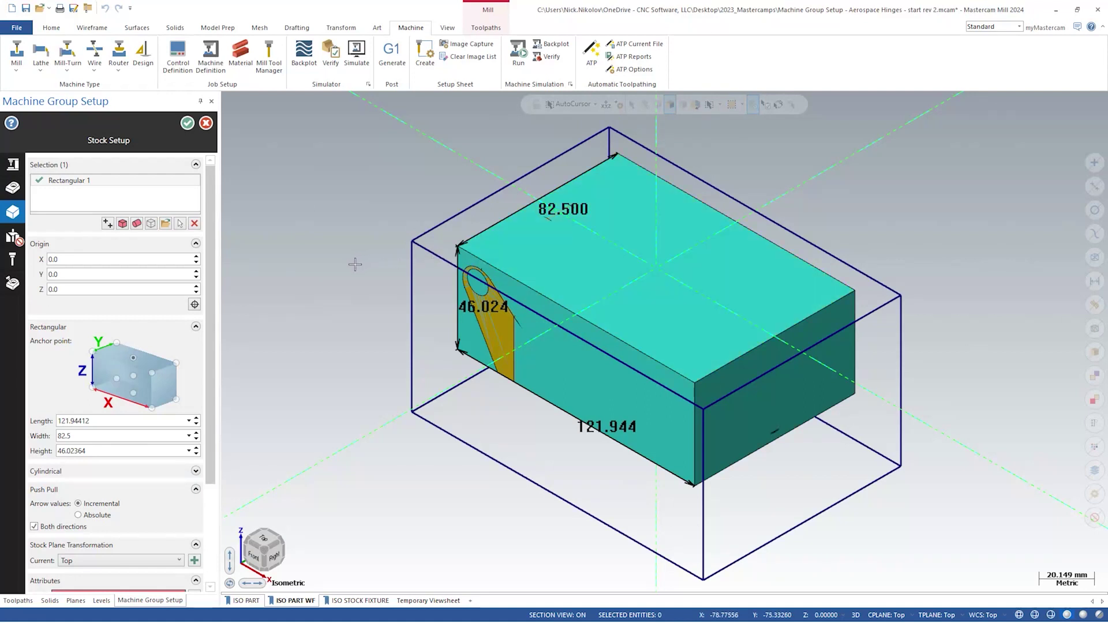
scroll(166, 345, "down", 5)
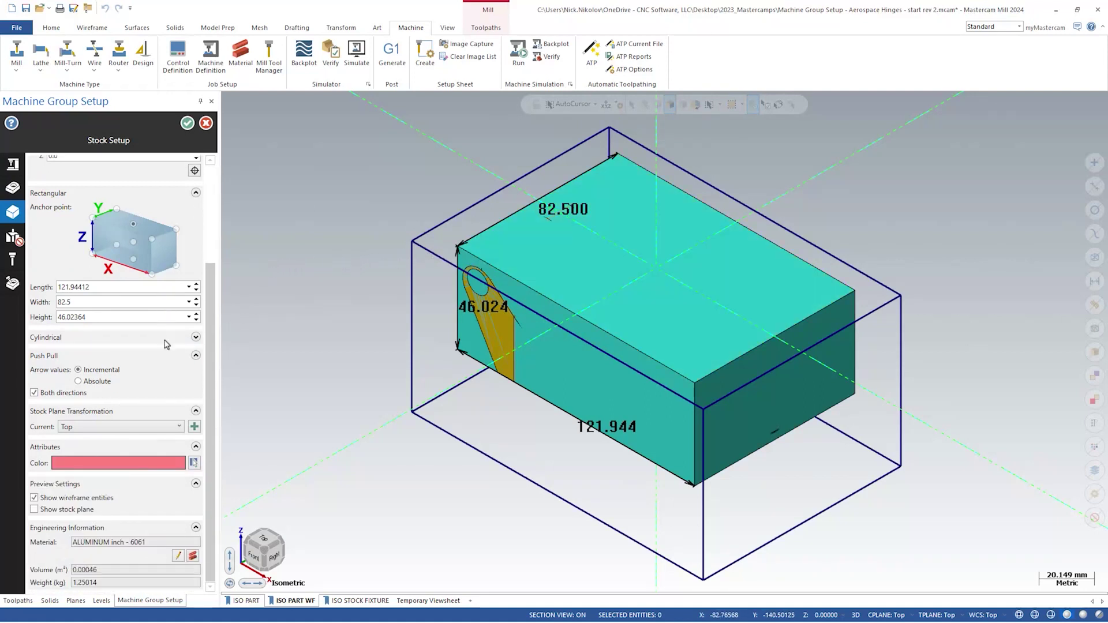
left_click(75, 394)
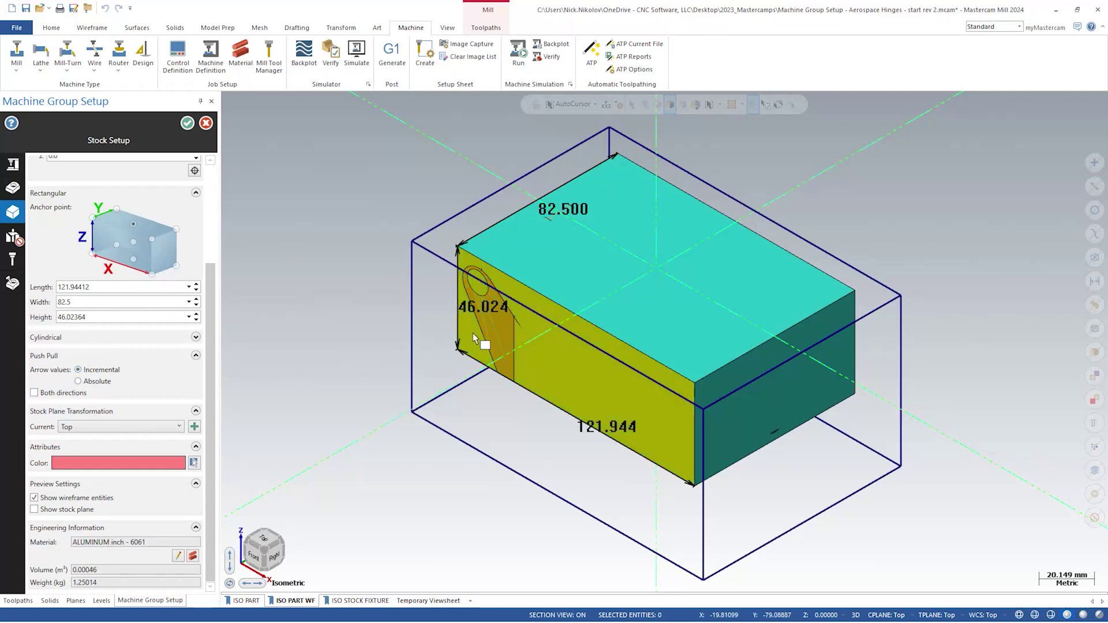
Push-pull the stock's front face in both directions until the Width reads 101.6
middle_click_drag(483, 331, 519, 370)
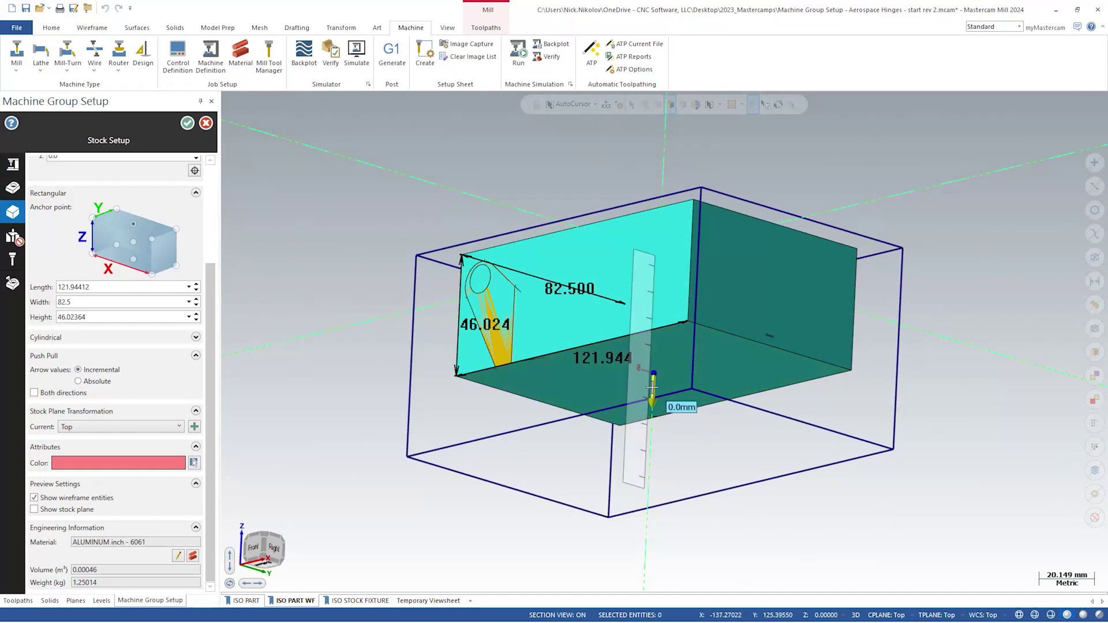
left_click_drag(652, 381, 403, 457)
left_click(34, 392)
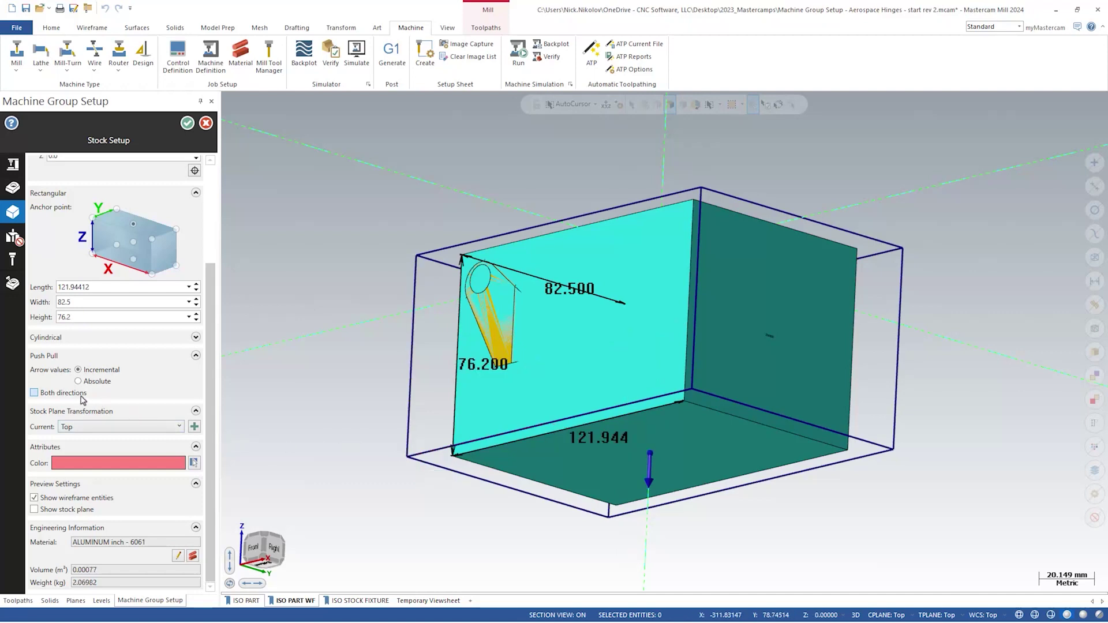
right_click(333, 336)
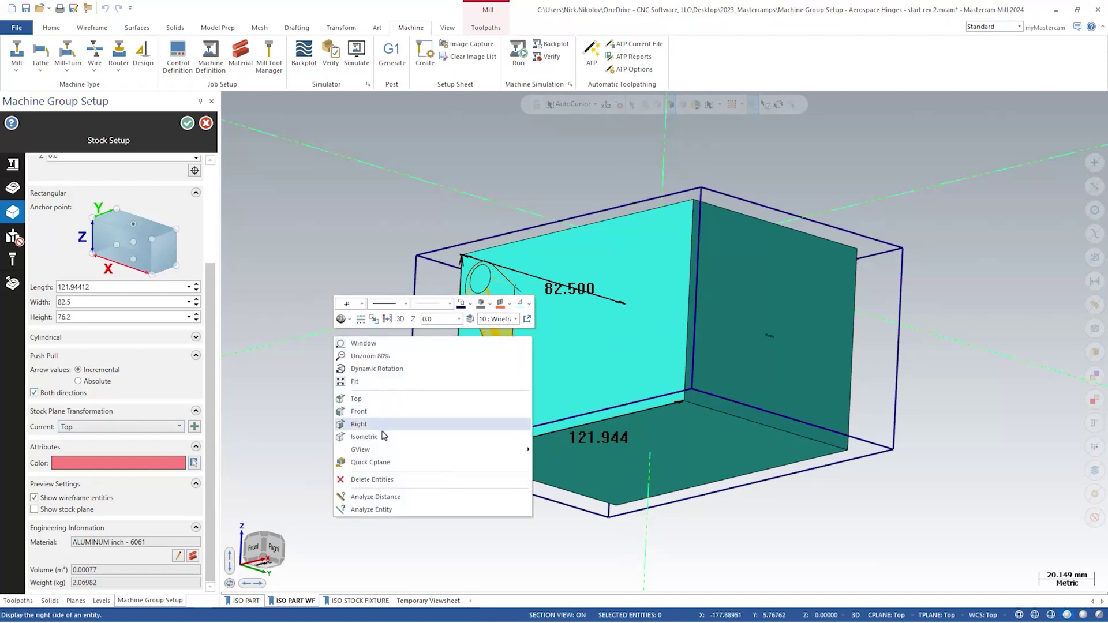
left_click(384, 431)
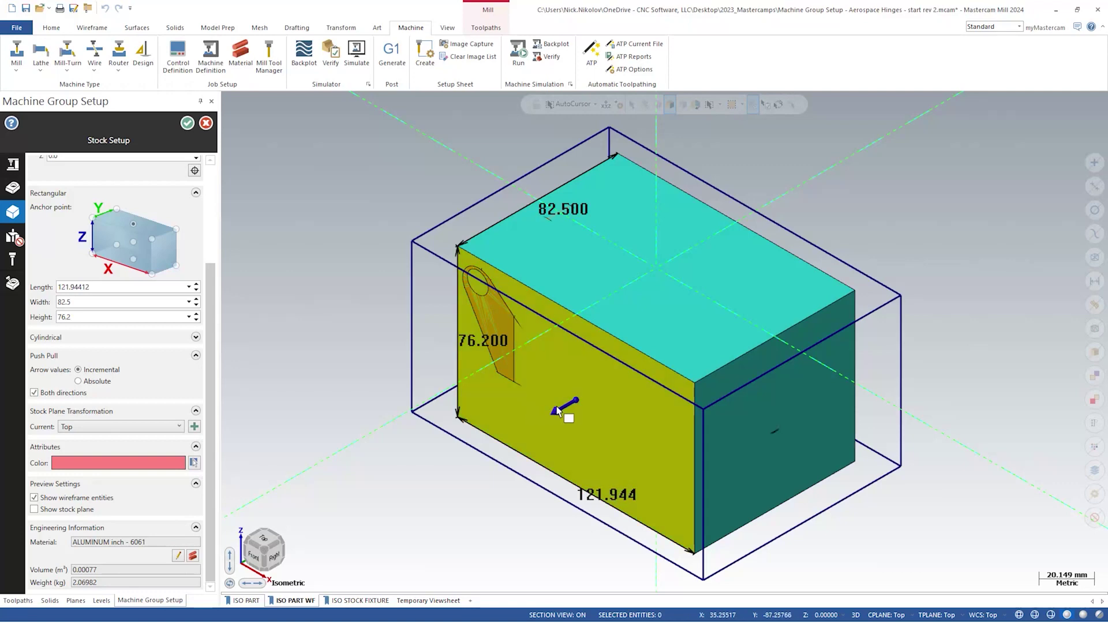
left_click_drag(566, 409, 411, 246)
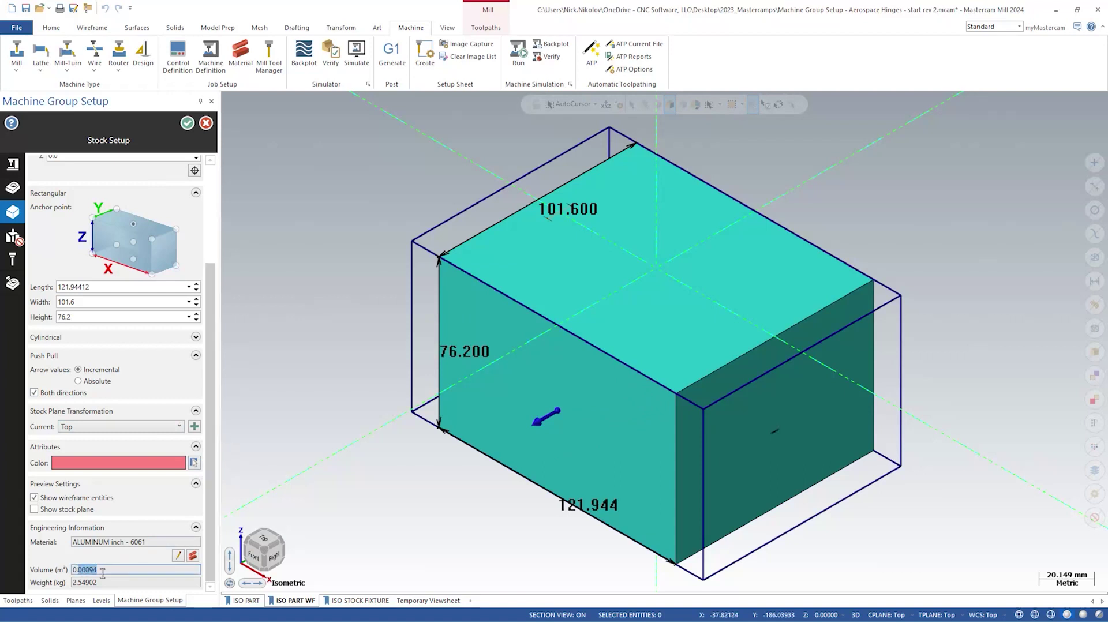
key("Tab")
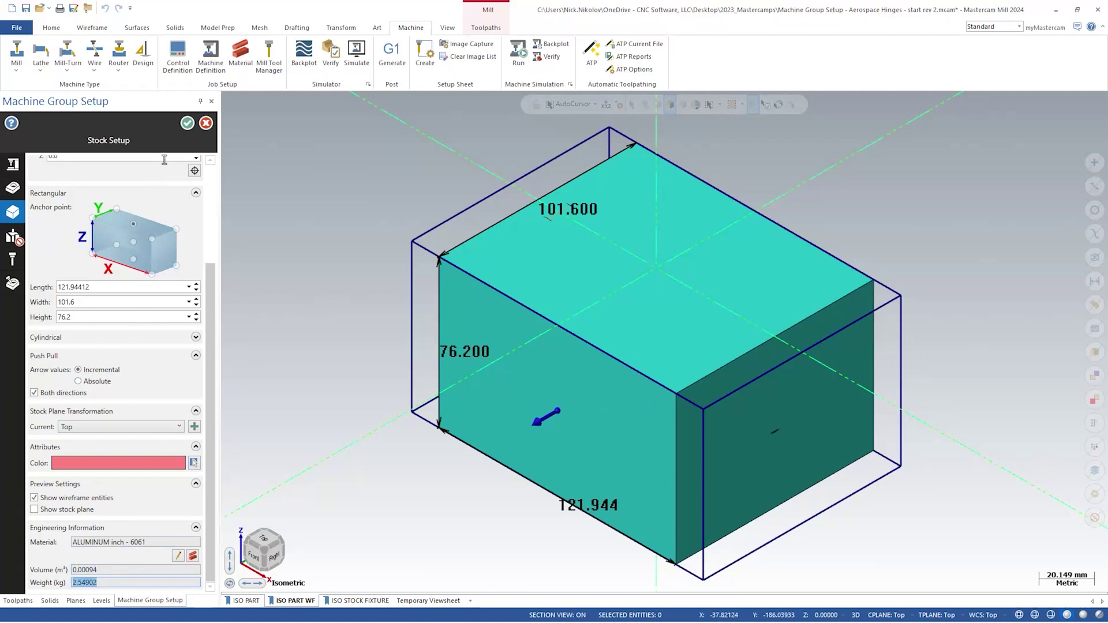
left_click(10, 238)
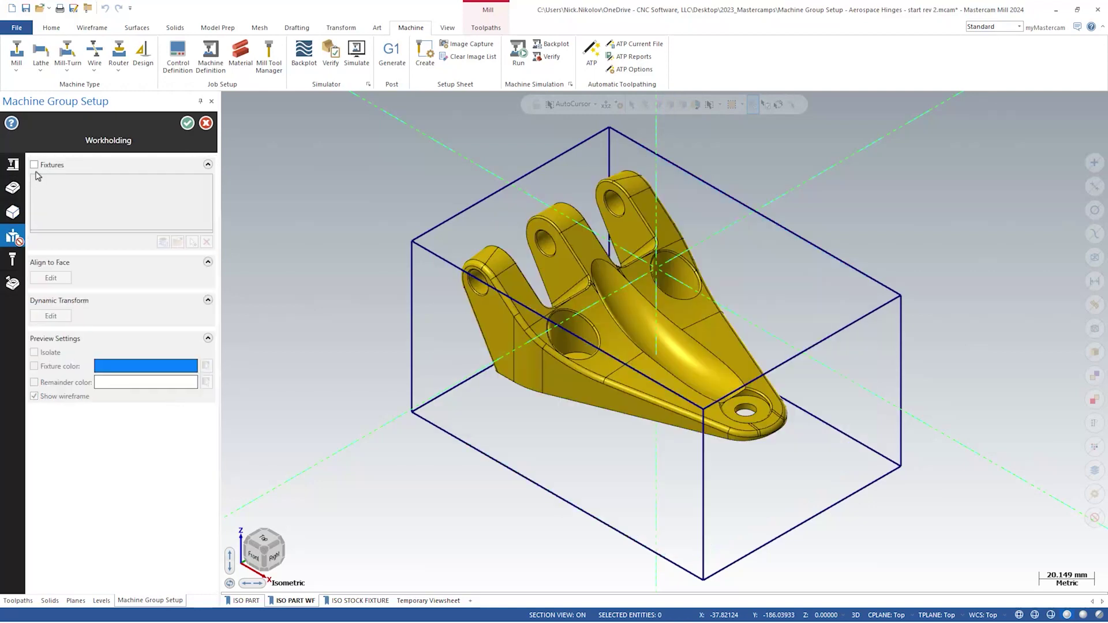
Enable Fixtures and add the Lange Vise from level 1000 as the workholding fixture
left_click(35, 164)
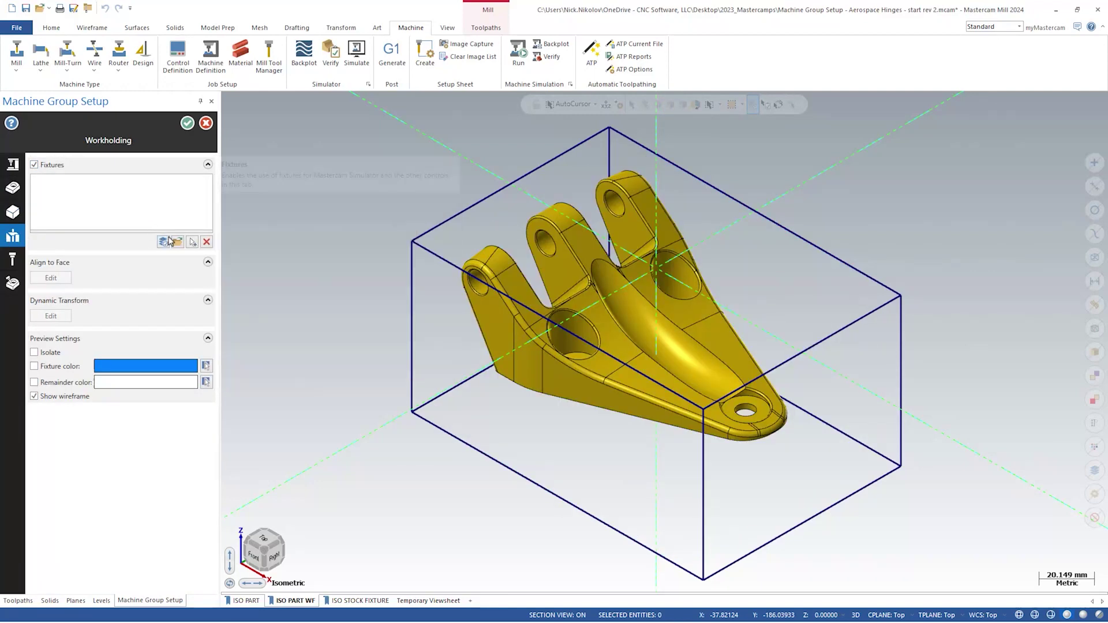
left_click(164, 242)
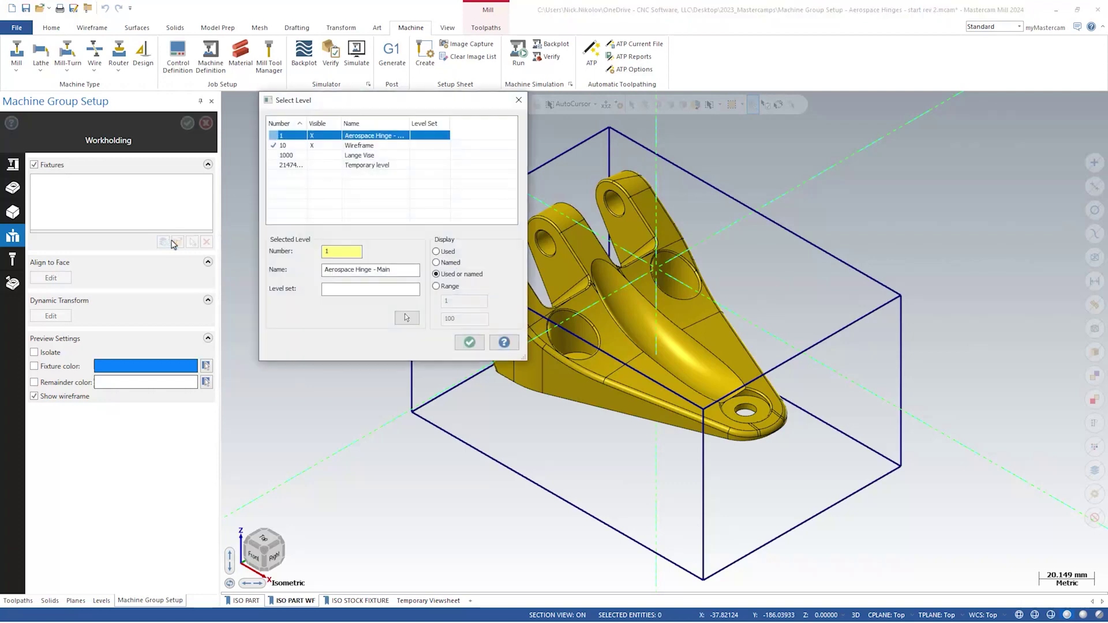
left_click(367, 157)
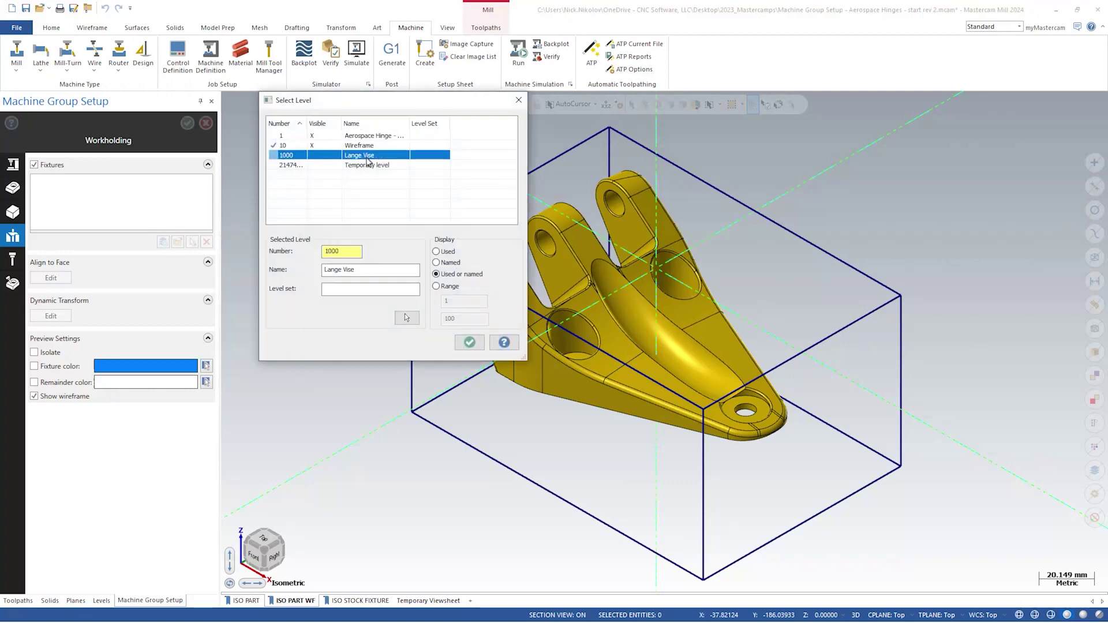
left_click(469, 343)
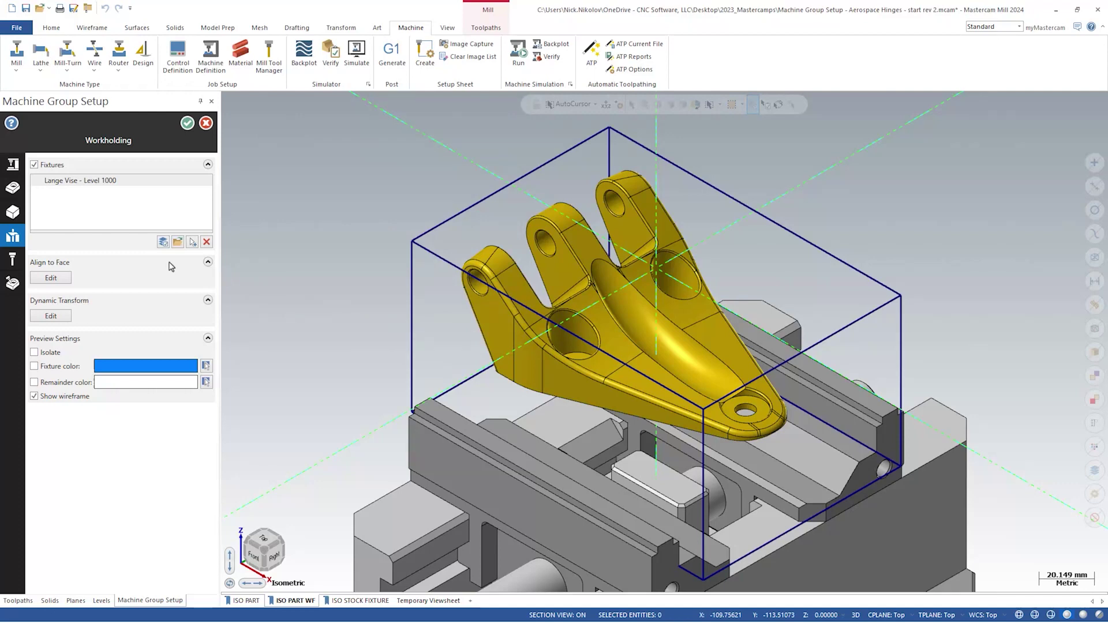
scroll(349, 170, "down", 4)
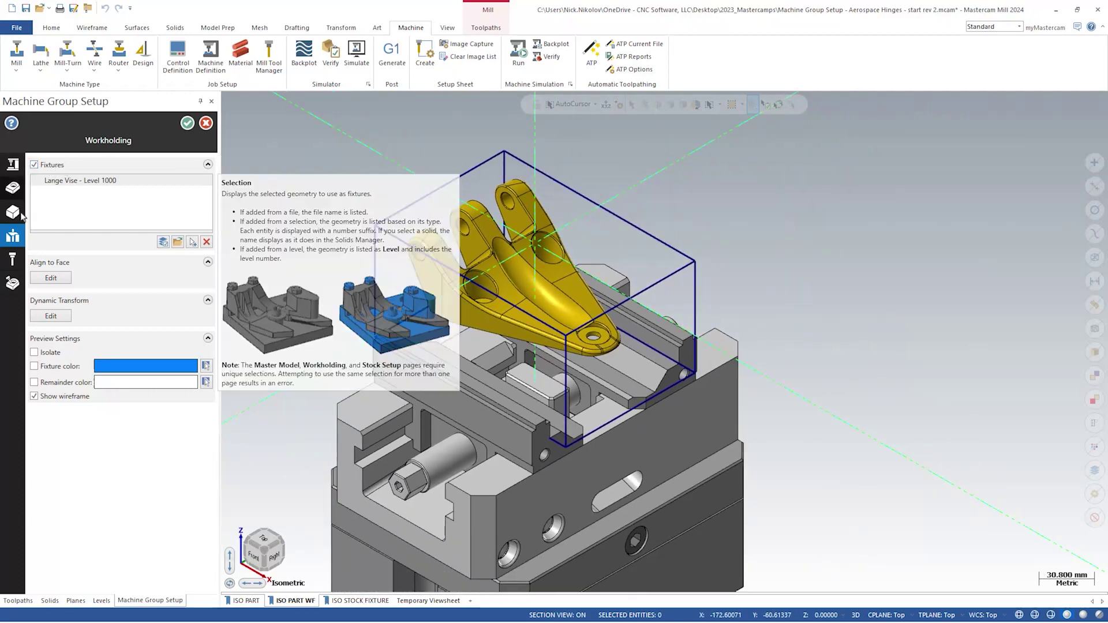
mouse_move(22, 246)
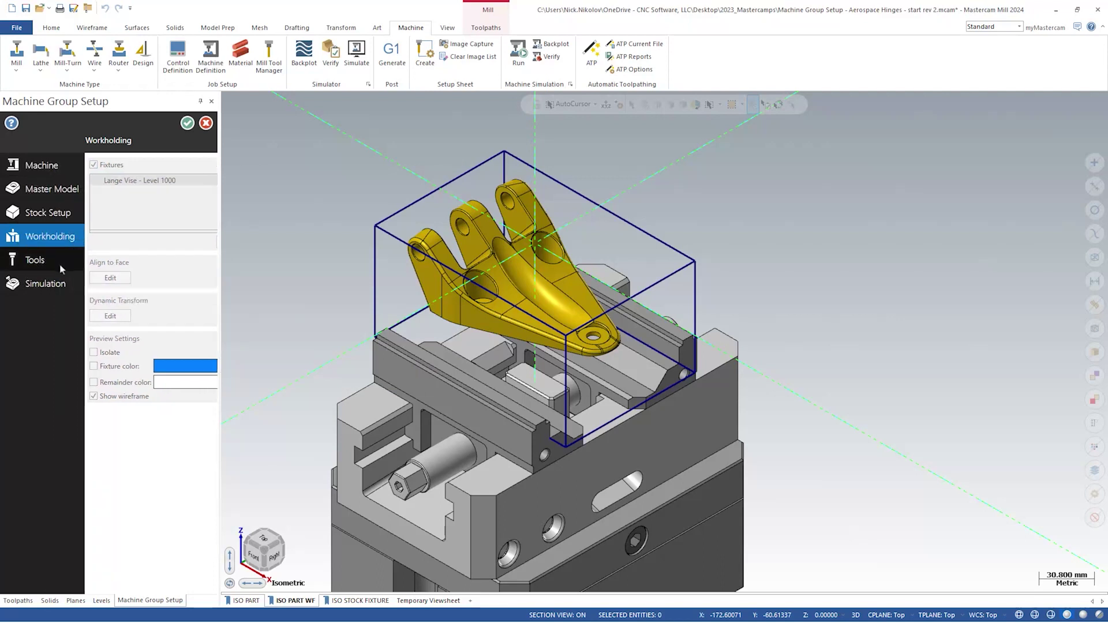
Show the Tools page listing the 12 mm Bull Endmill, diameter 12, length 19
left_click(36, 261)
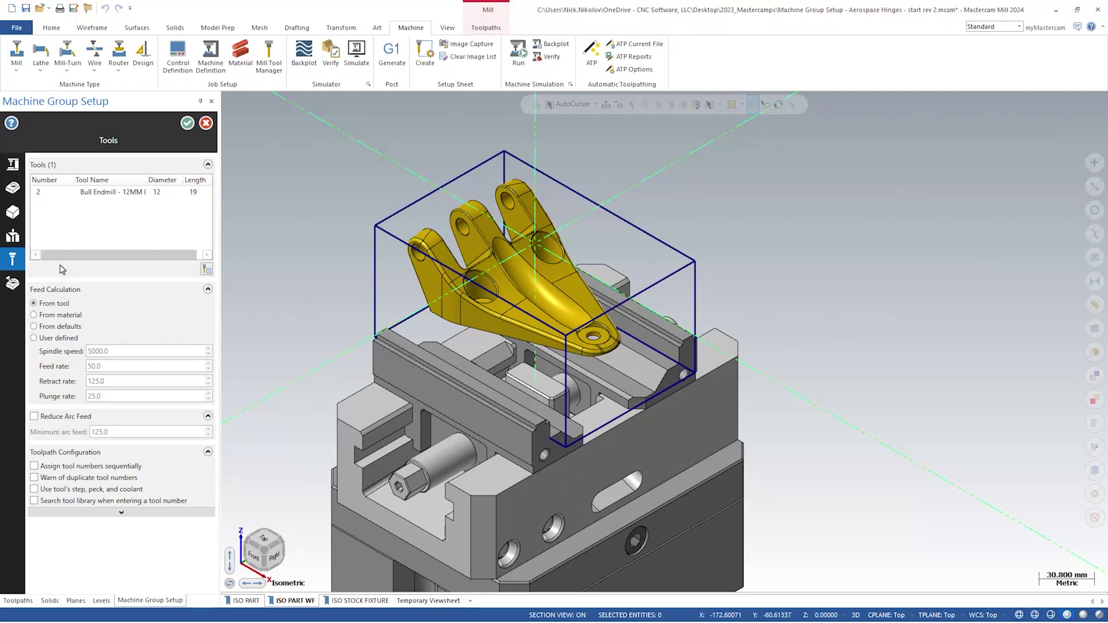
mouse_move(15, 268)
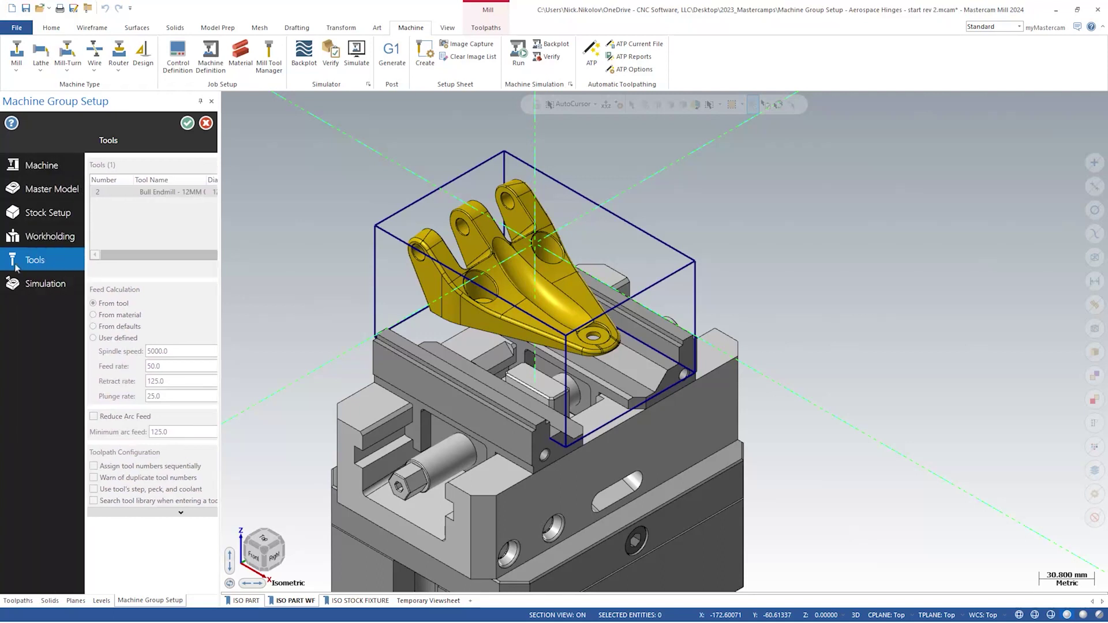
Keep machine 1_3AXGEN_VMC, set Stock Override to ROUGHED STOCK, and accept the Machine Group Setup
left_click(77, 287)
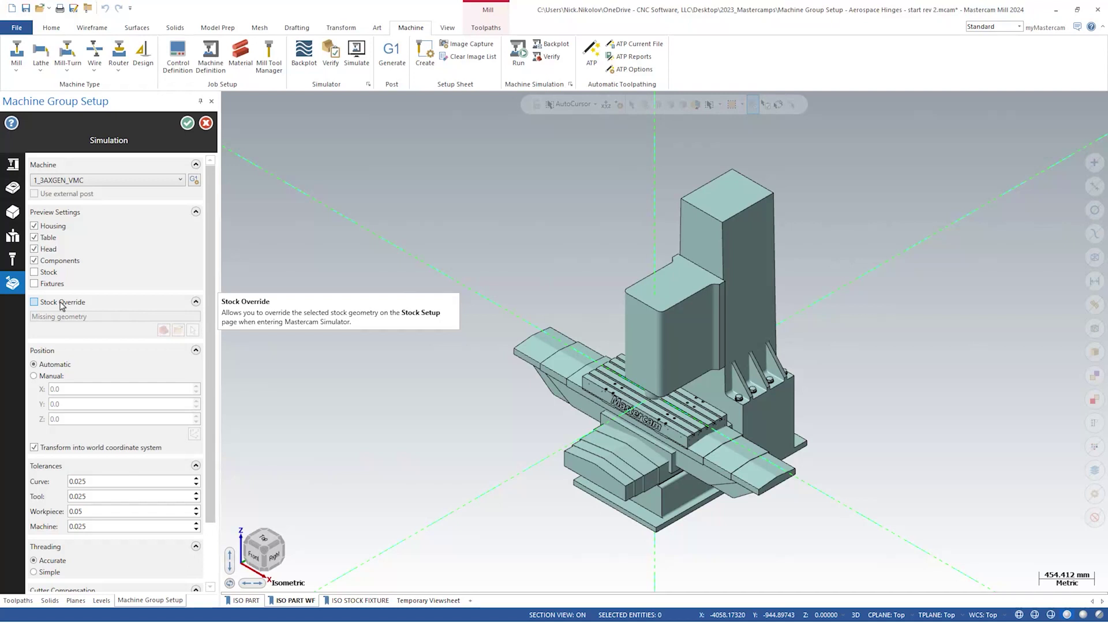
left_click(82, 182)
left_click(81, 194)
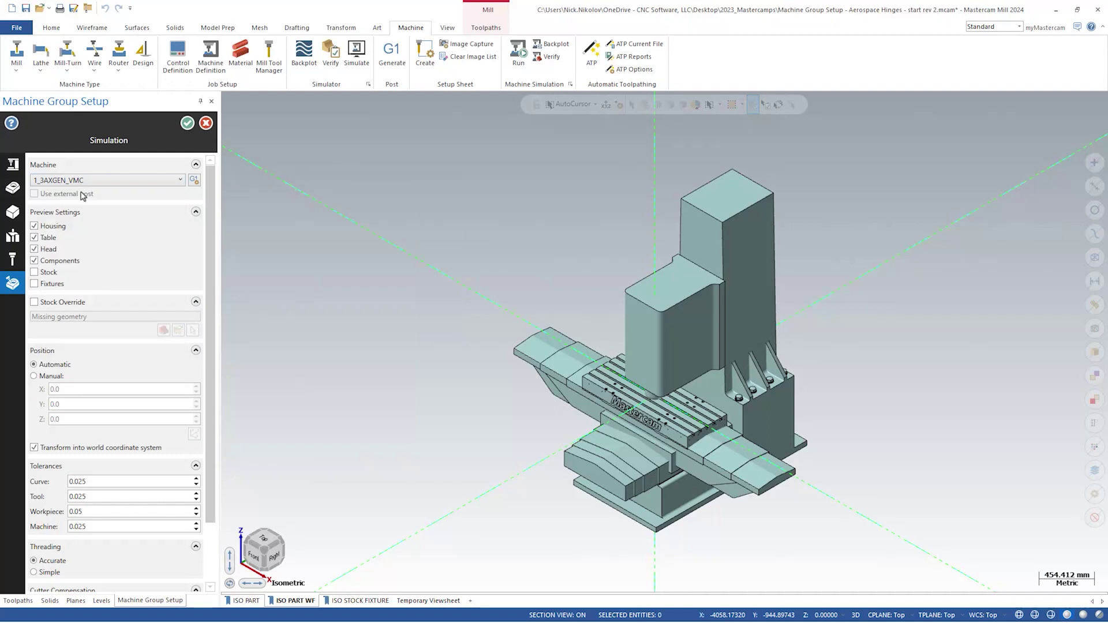
left_click(51, 305)
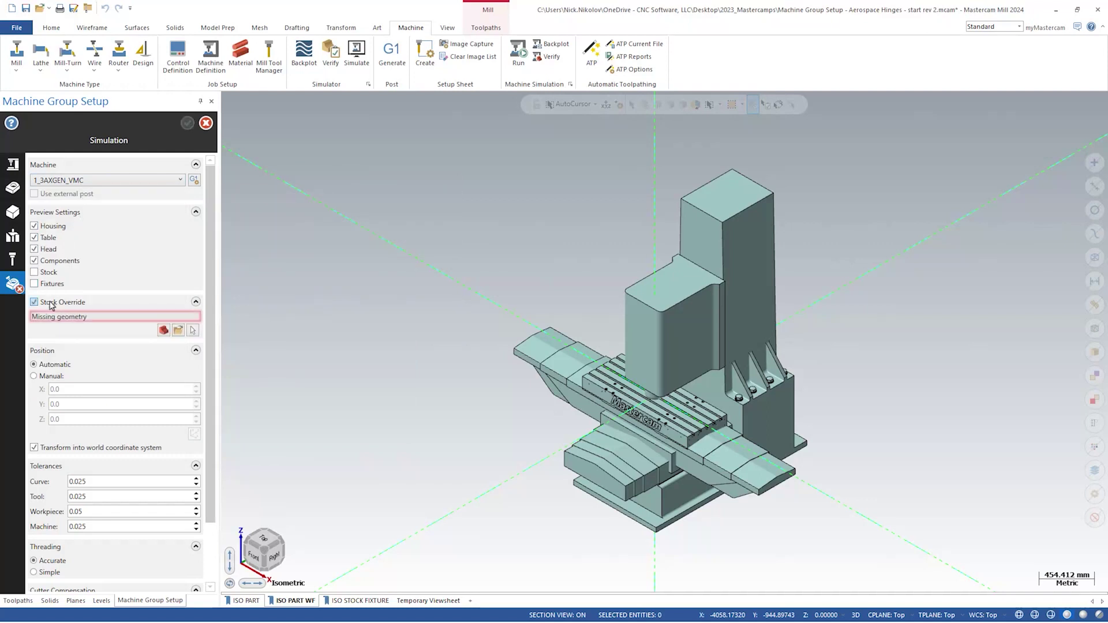
left_click(164, 331)
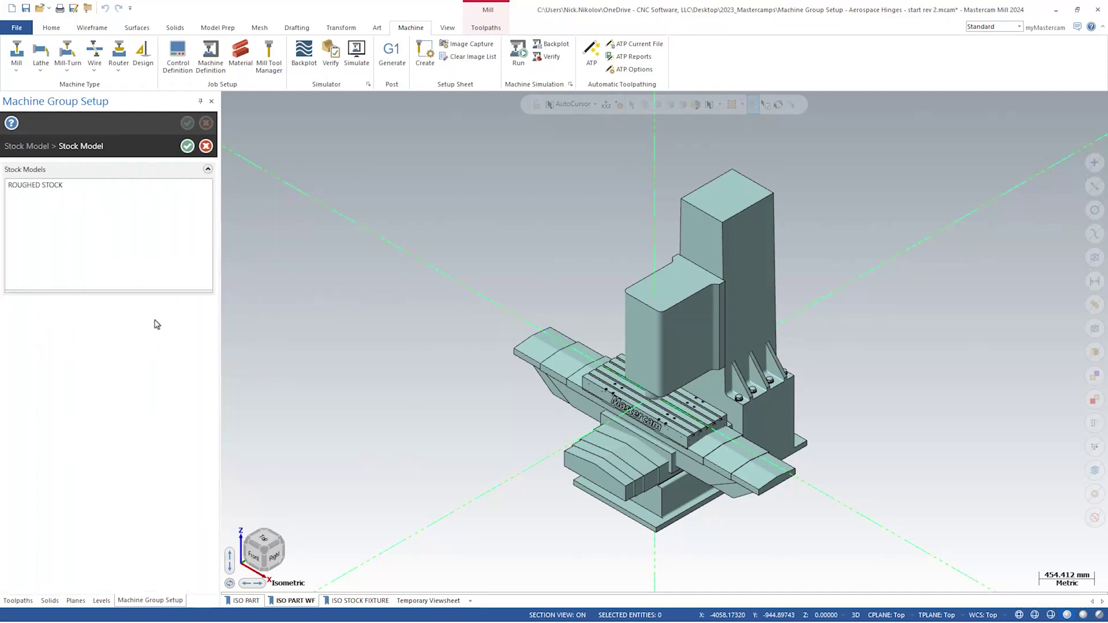
left_click(54, 185)
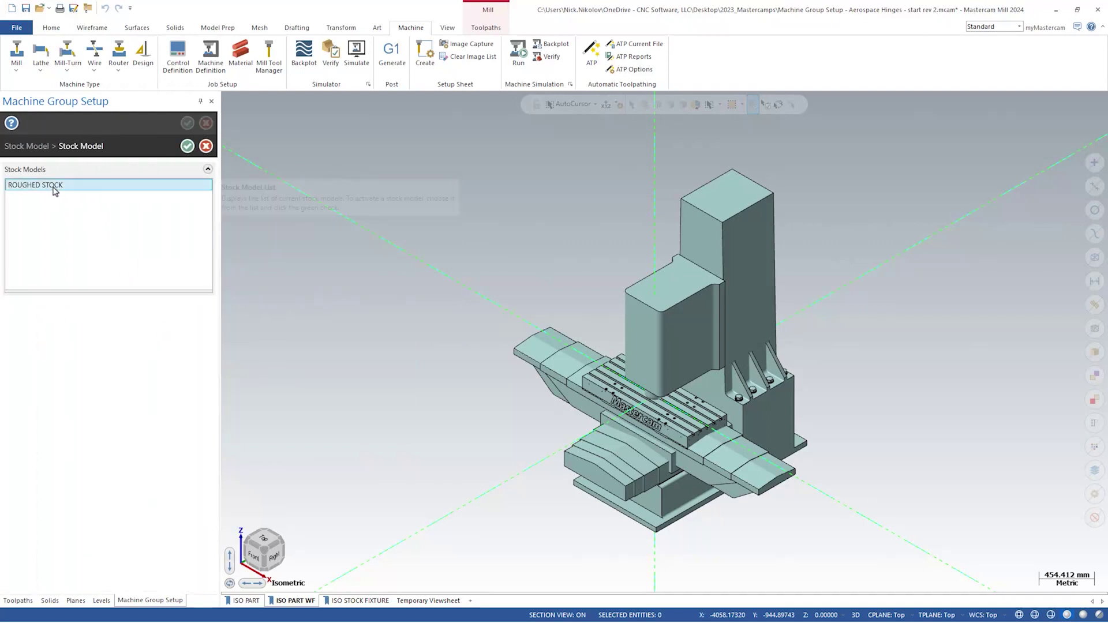
left_click(186, 146)
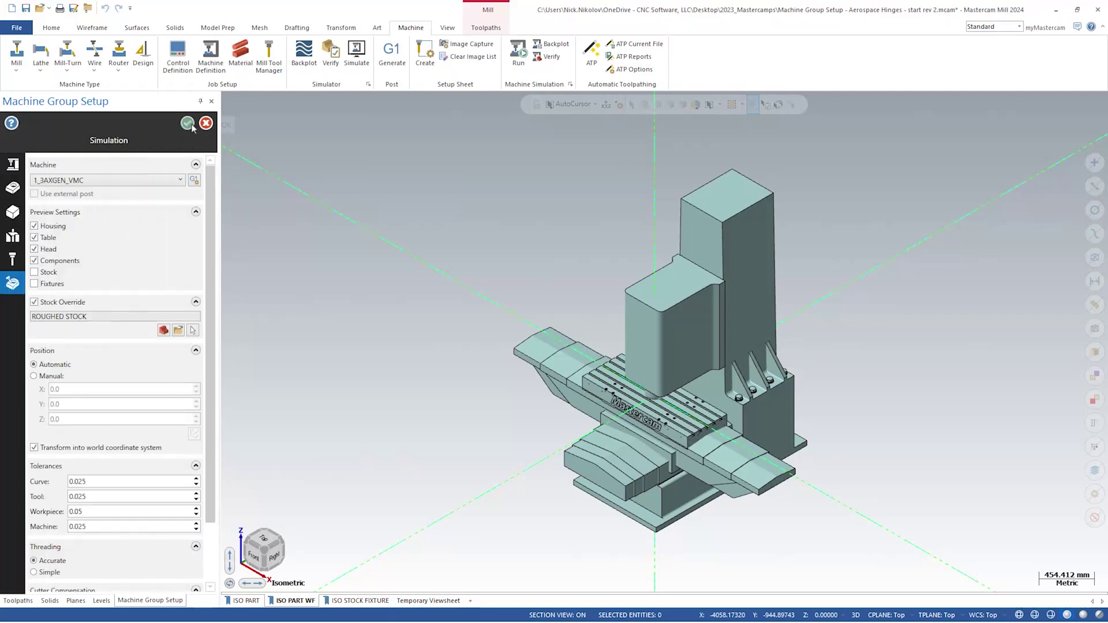
left_click(187, 124)
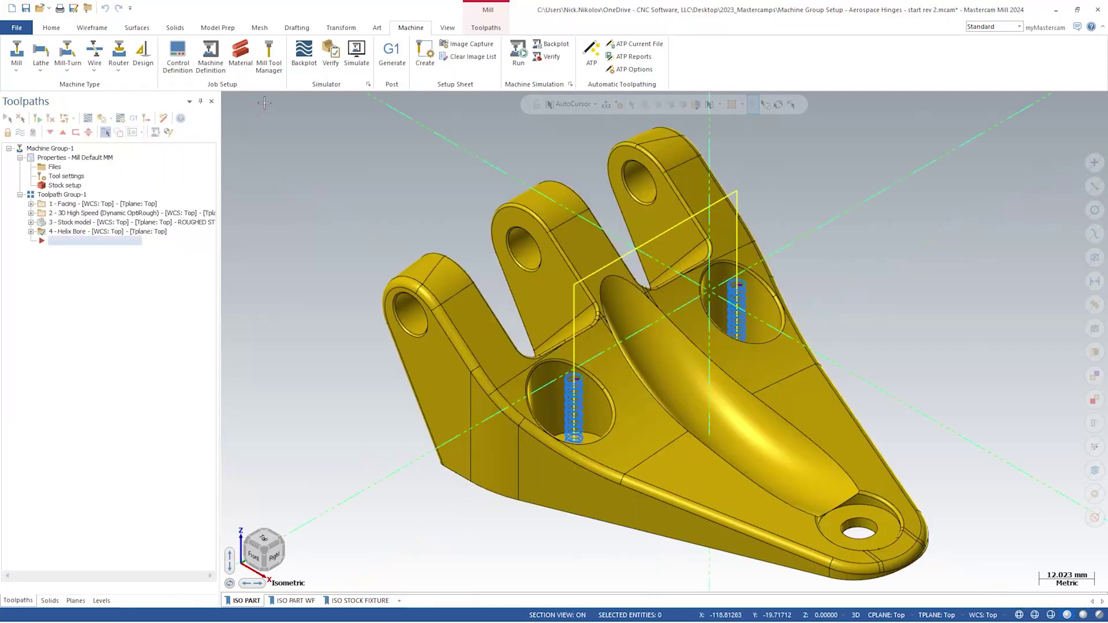
Launch Mastercam Simulator, fit the view, slow playback, and play the hinge cutting through to the end
left_click(358, 54)
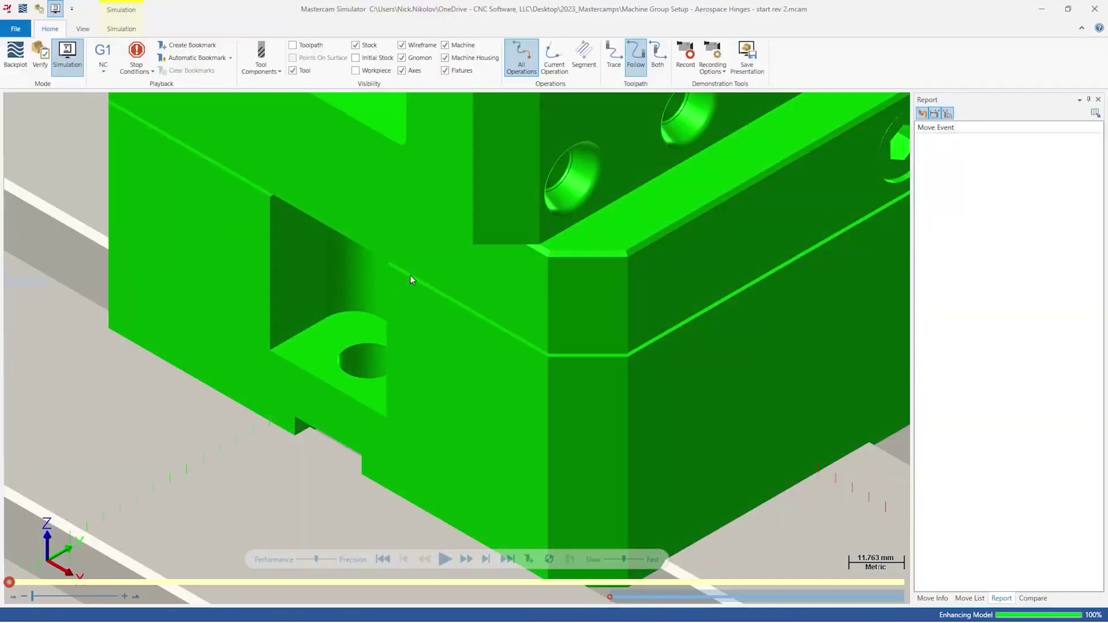
right_click(410, 275)
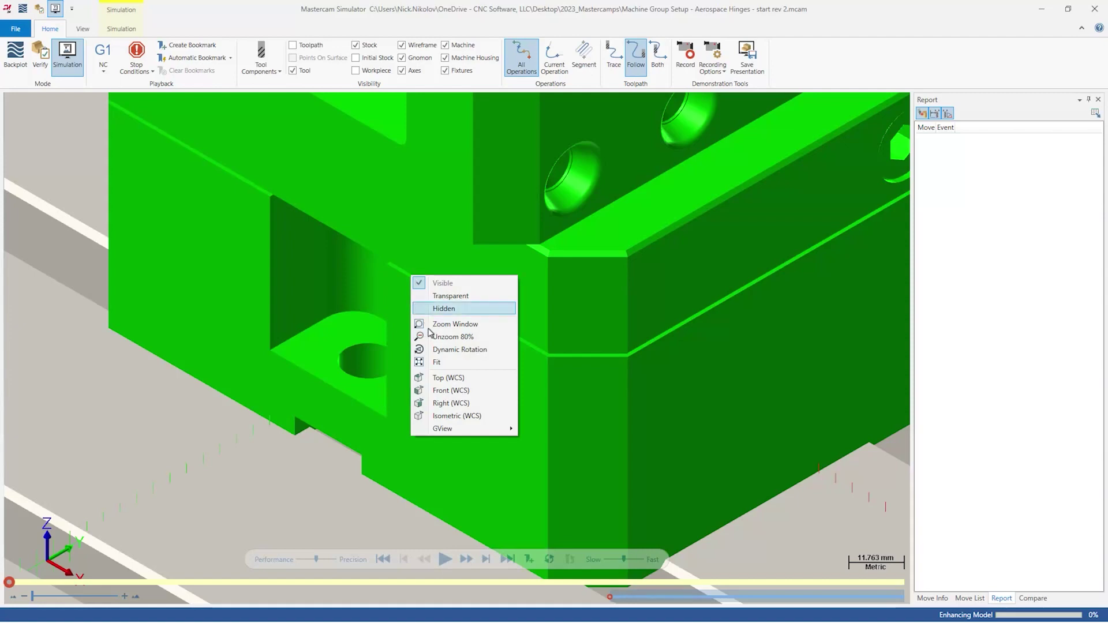
left_click(440, 362)
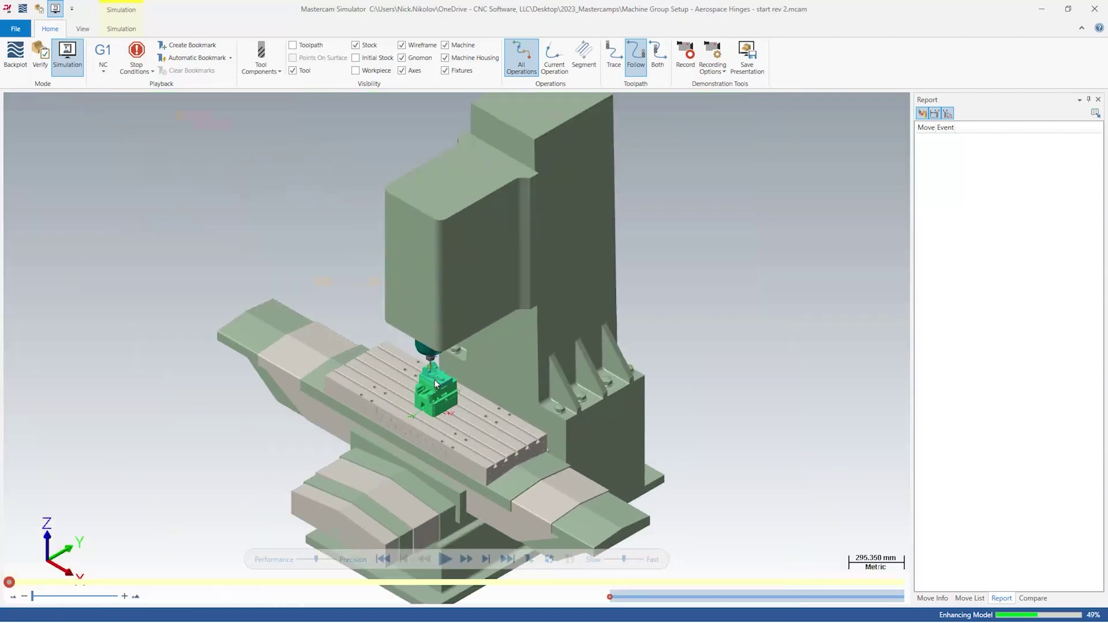
scroll(434, 381, "up", 10)
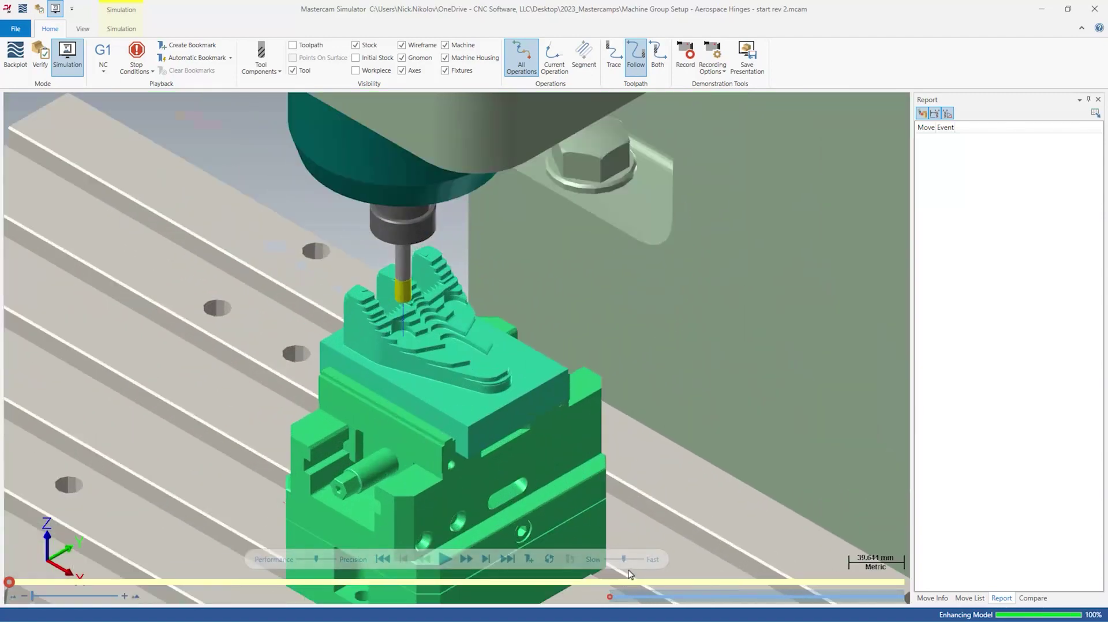
left_click_drag(624, 559, 613, 560)
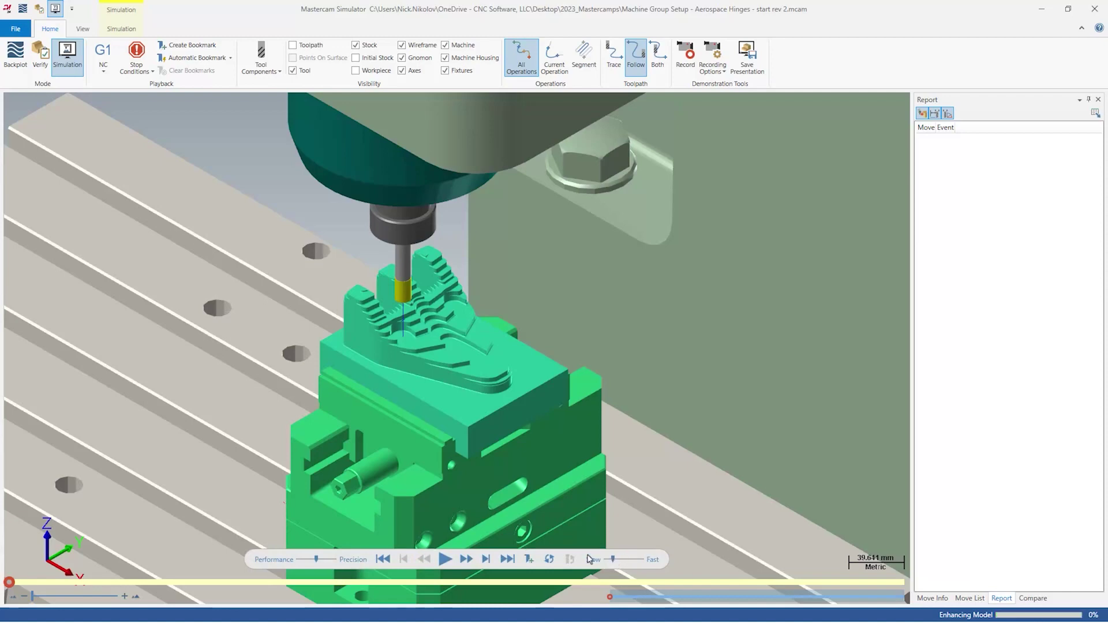
left_click(444, 560)
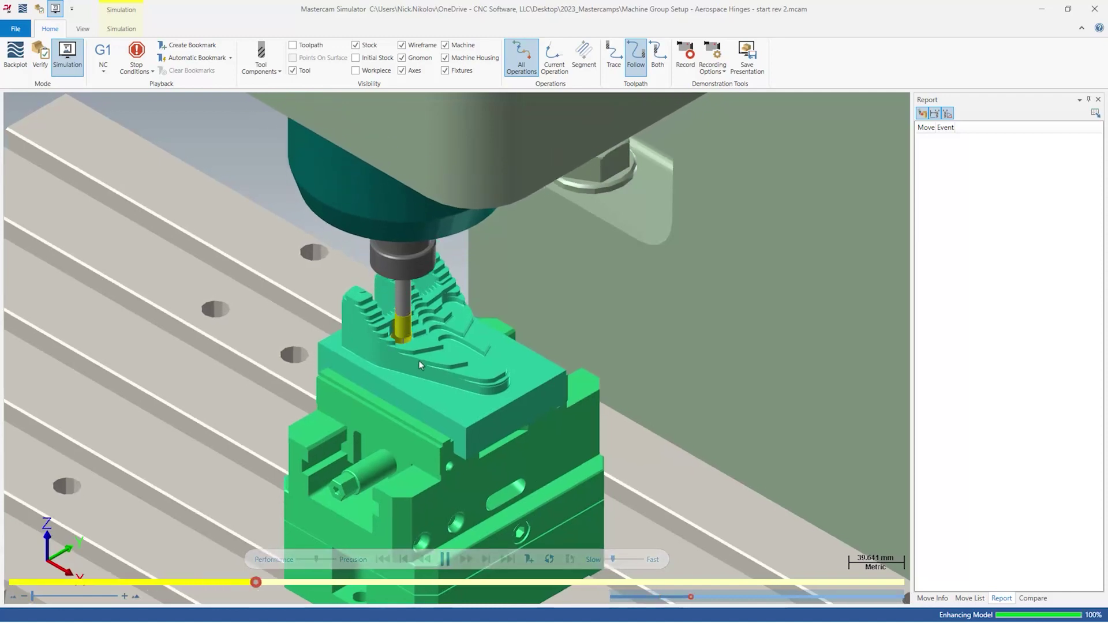
scroll(419, 361, "down", 5)
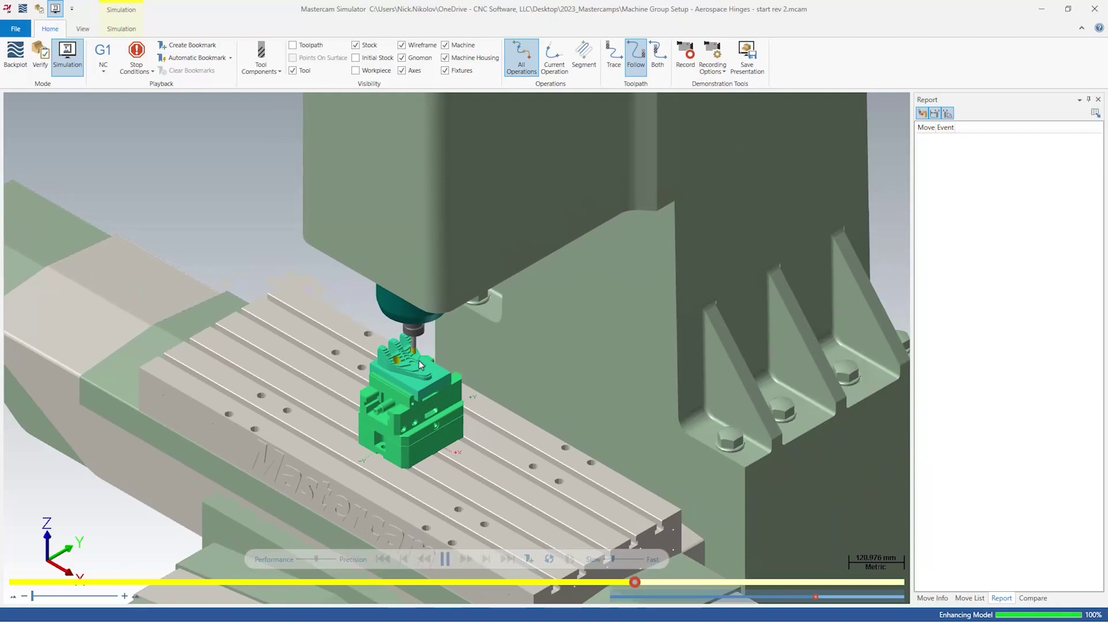
scroll(418, 363, "up", 5)
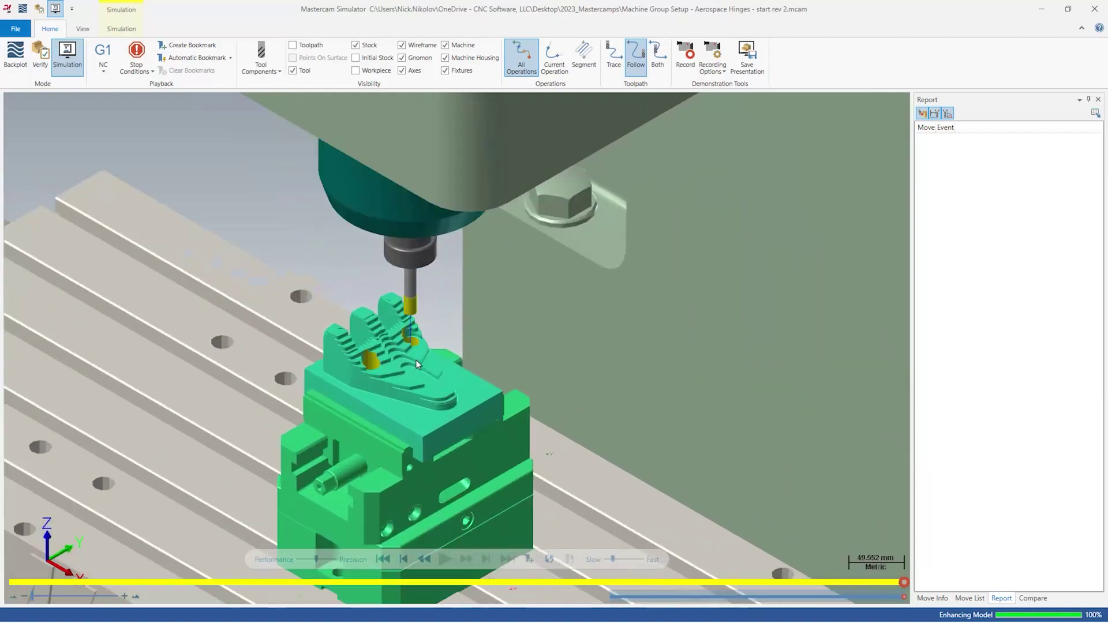
scroll(415, 359, "down", 2)
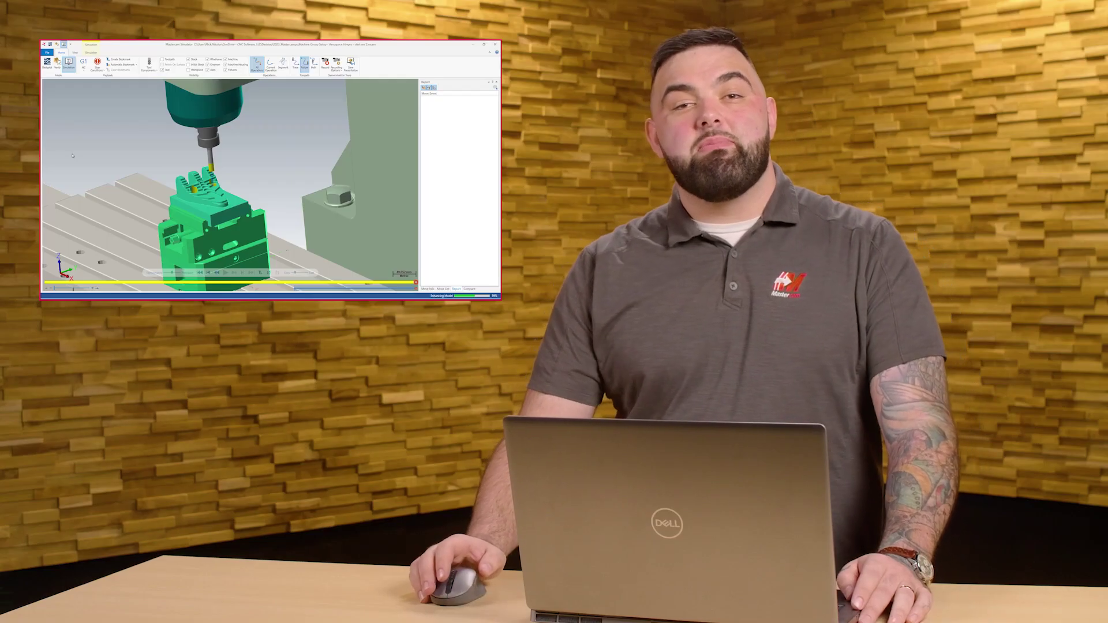